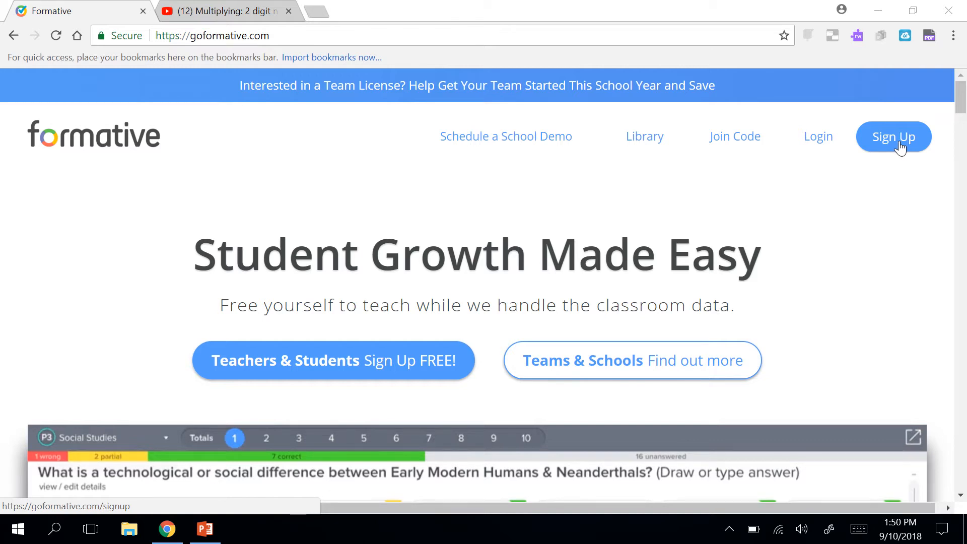
Go to the Login page from the goformative.com top navigation bar.
{"action": "left_click", "coordinate": [817, 141]}
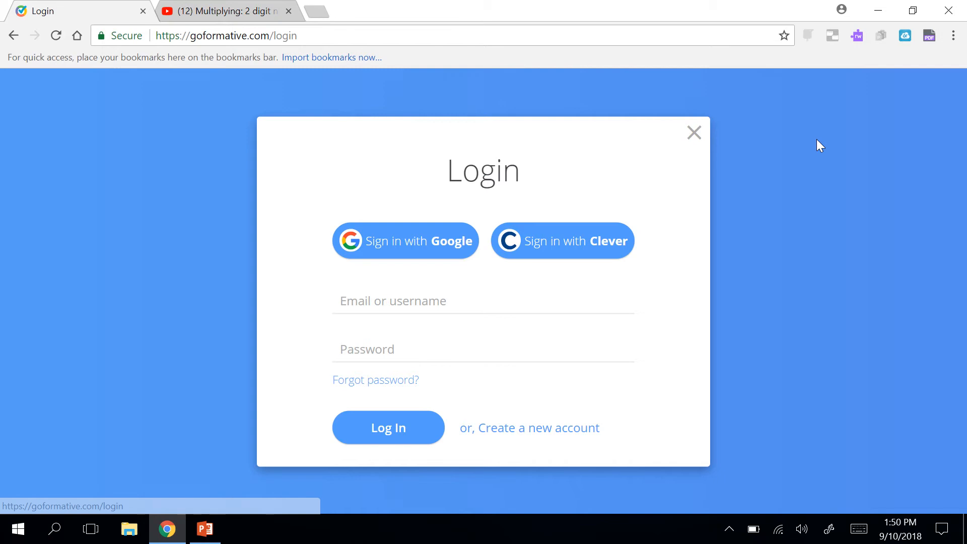
Sign in with the teacher account's email and password.
{"action": "left_click", "coordinate": [487, 299]}
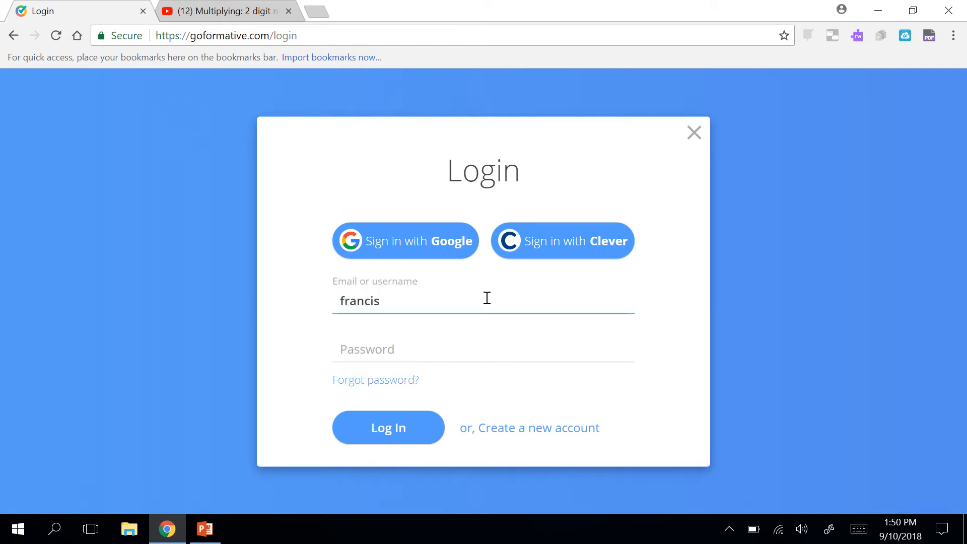
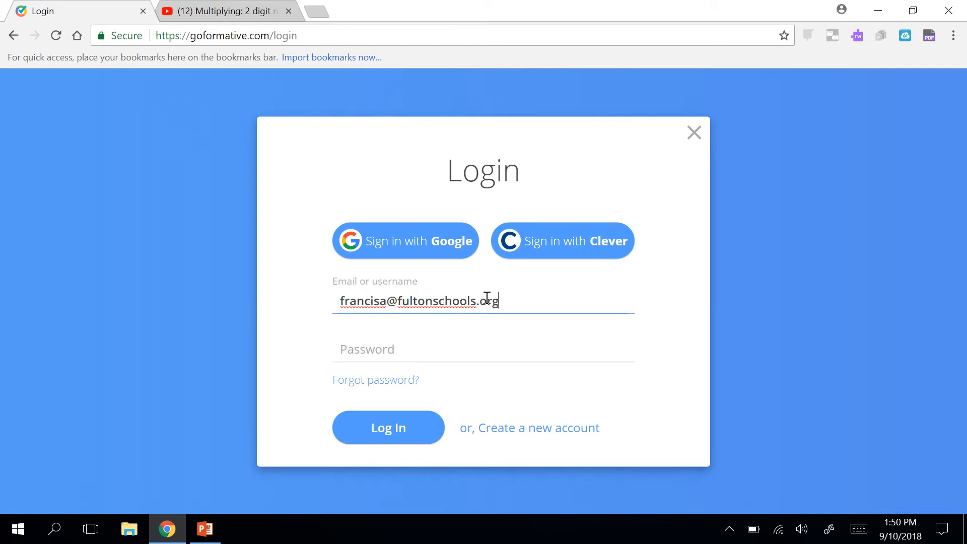
{"action": "key", "text": "Tab"}
{"action": "type", "text": "•••••••"}
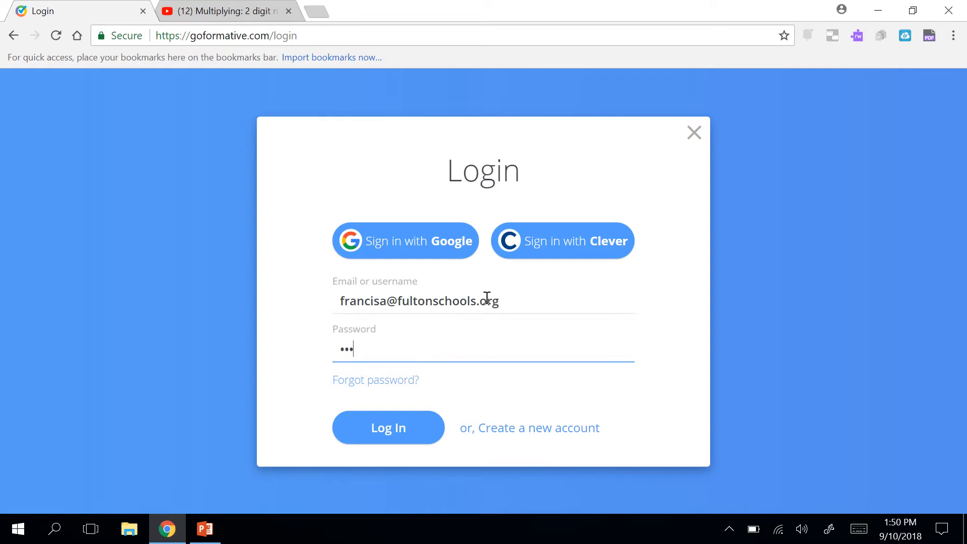
{"action": "key", "text": "Return"}
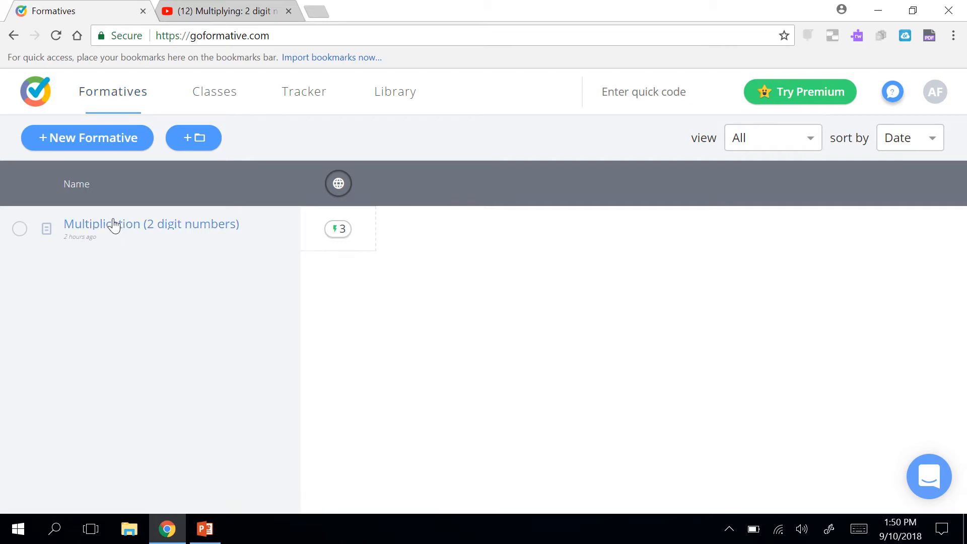
{"action": "left_click", "coordinate": [224, 104]}
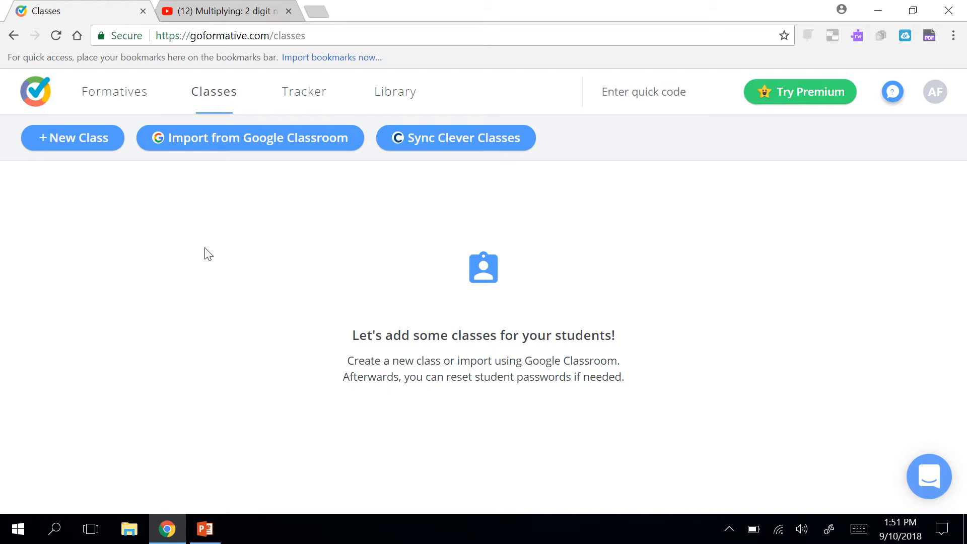
{"action": "left_click", "coordinate": [112, 97]}
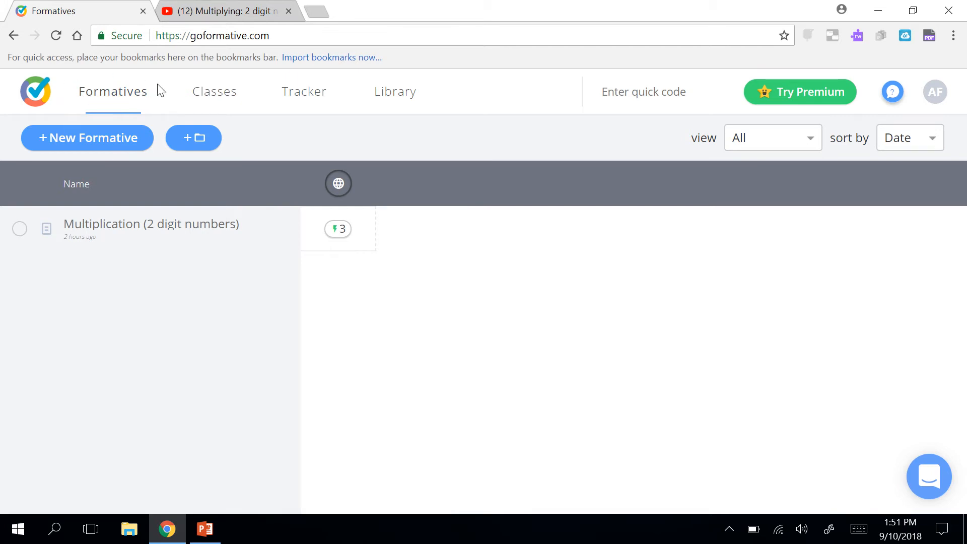
Create a new formative titled 'Thursday's Quiz' and bring up the add-content choices.
{"action": "left_click", "coordinate": [94, 150]}
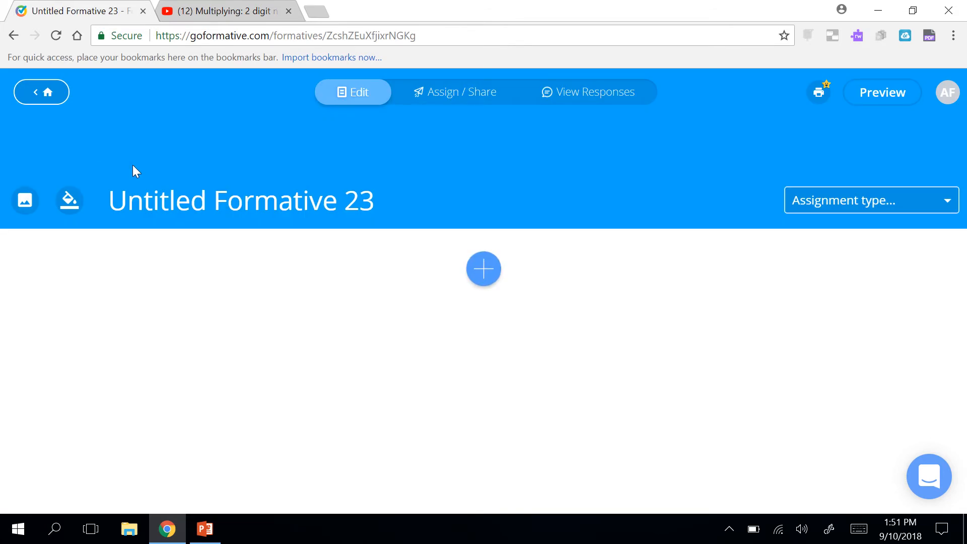
{"action": "triple_click", "coordinate": [163, 200]}
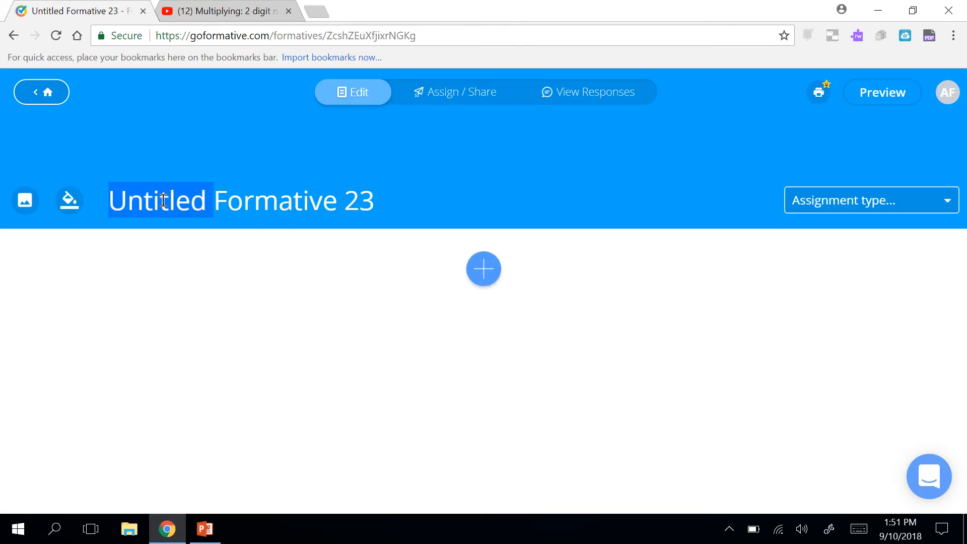
{"action": "type", "text": "Th"}
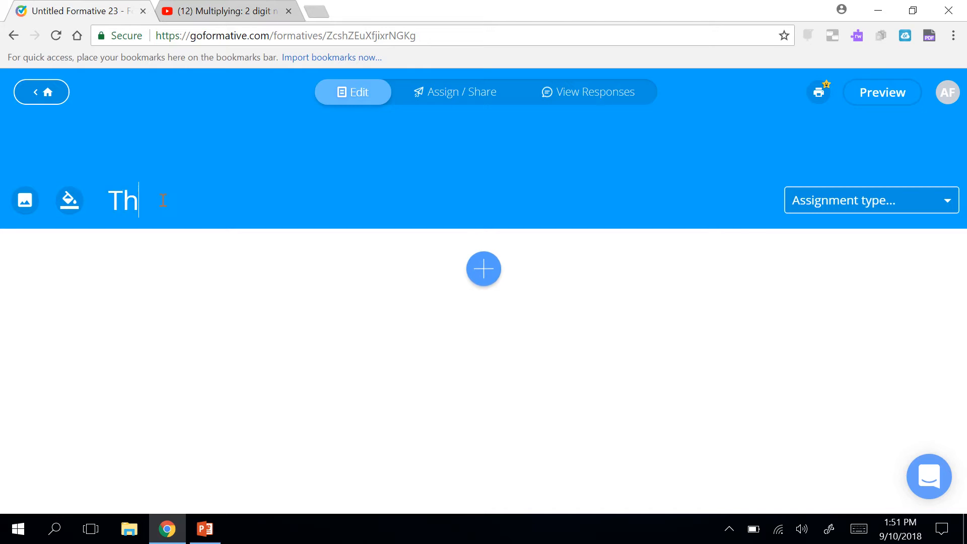
{"action": "type", "text": "ursday's Quiz"}
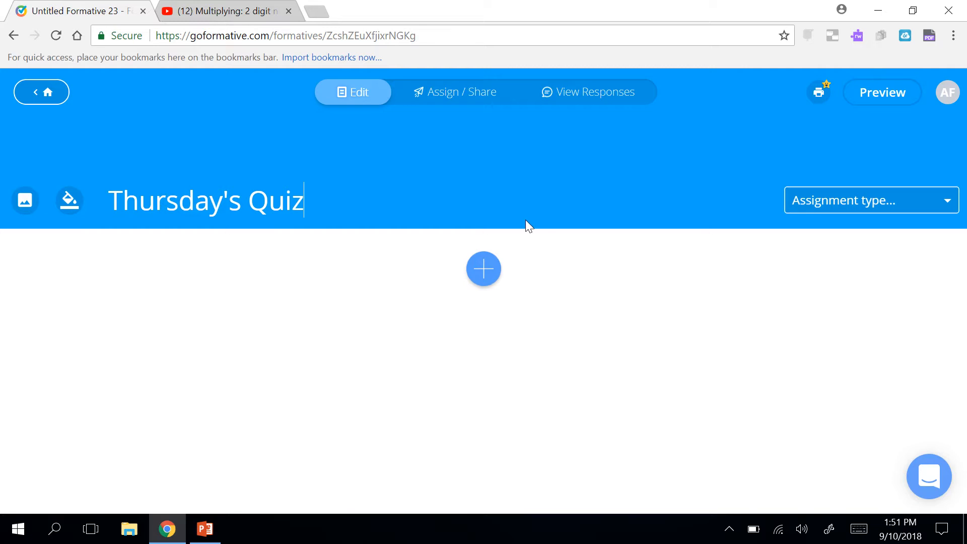
{"action": "left_click", "coordinate": [484, 274]}
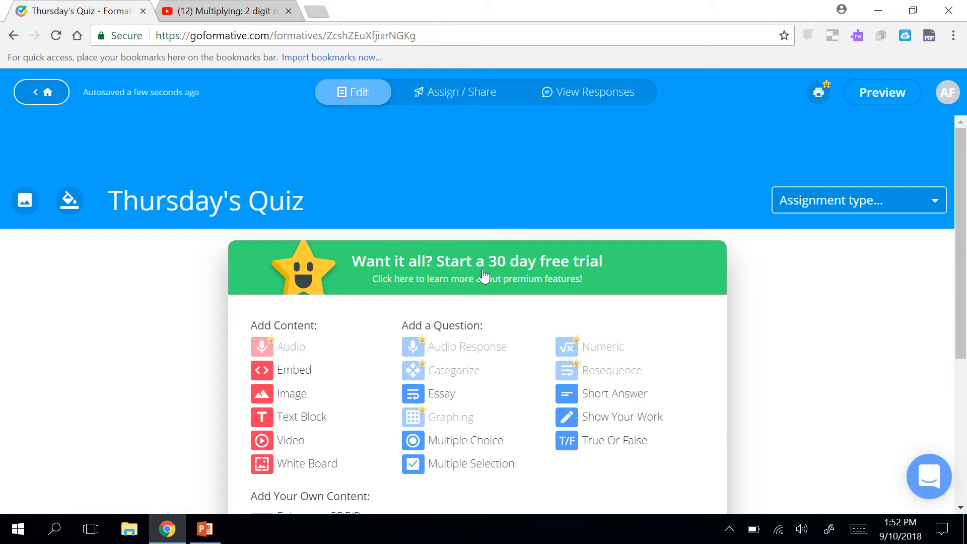
{"action": "scroll", "coordinate": [484, 275], "scroll_direction": "down", "scroll_amount": 1}
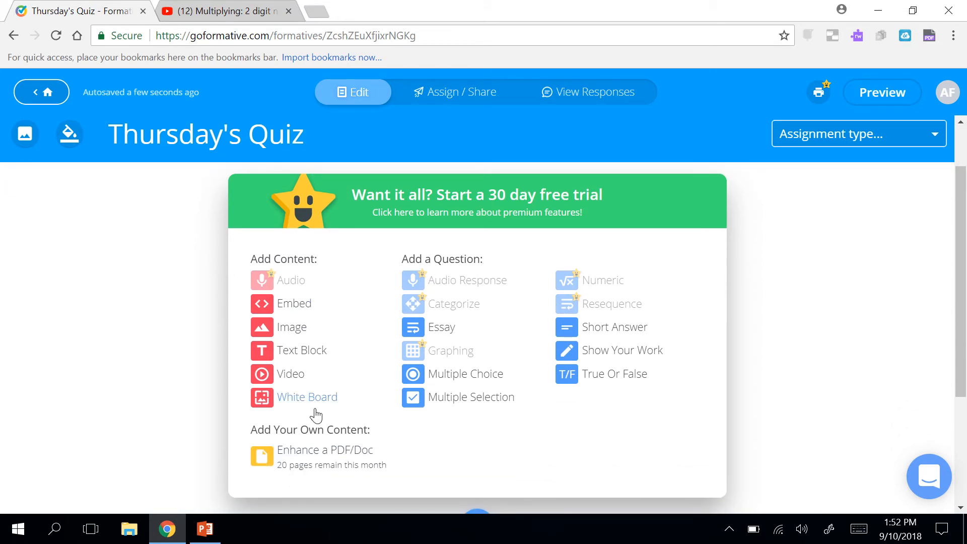
Upload USmap6color from the Desktop as an image block, then bring up the add-item choices.
{"action": "left_click", "coordinate": [284, 330]}
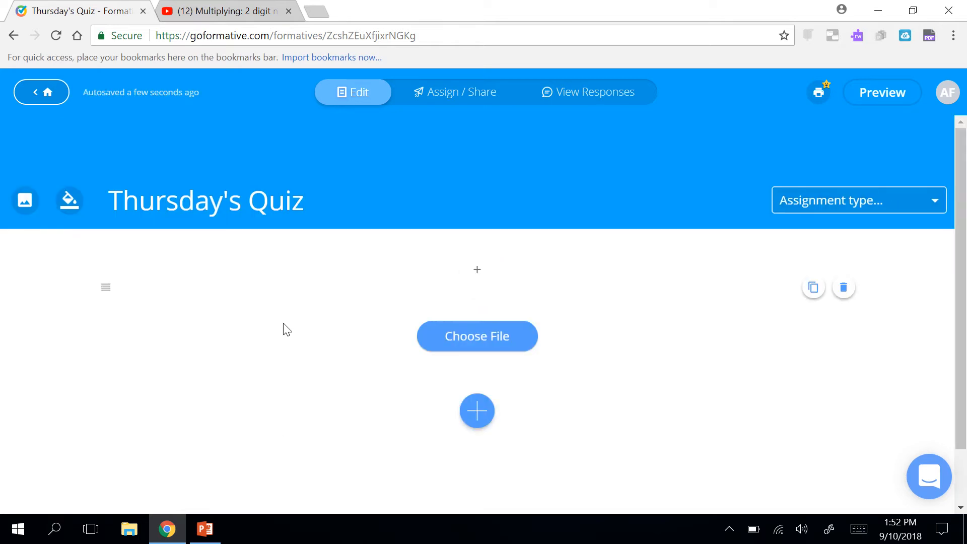
{"action": "left_click", "coordinate": [476, 347]}
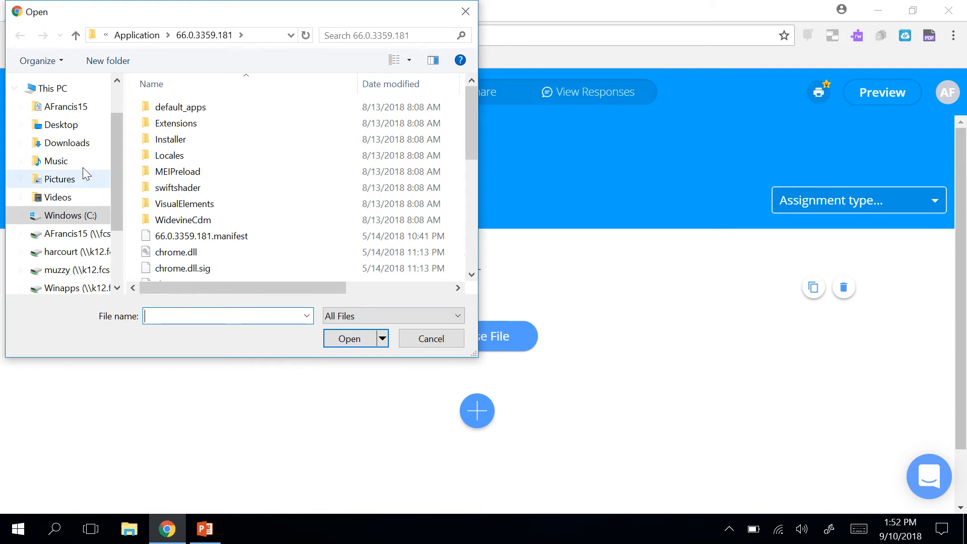
{"action": "left_click", "coordinate": [54, 125]}
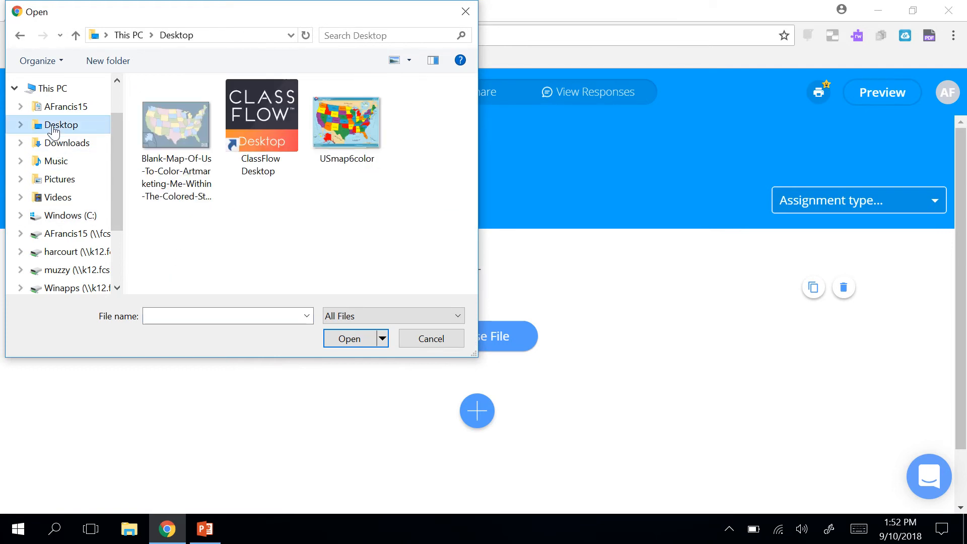
{"action": "left_click", "coordinate": [340, 129]}
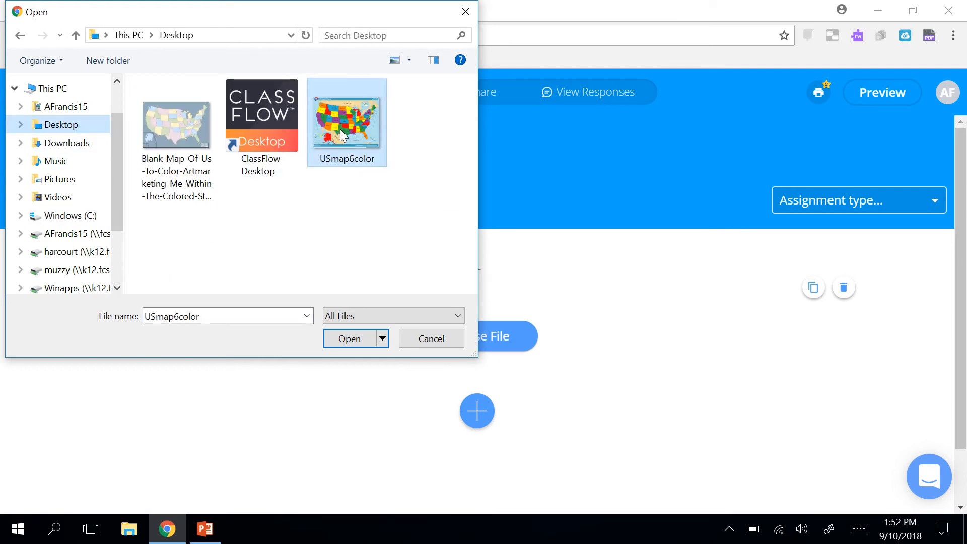
{"action": "left_click", "coordinate": [350, 338]}
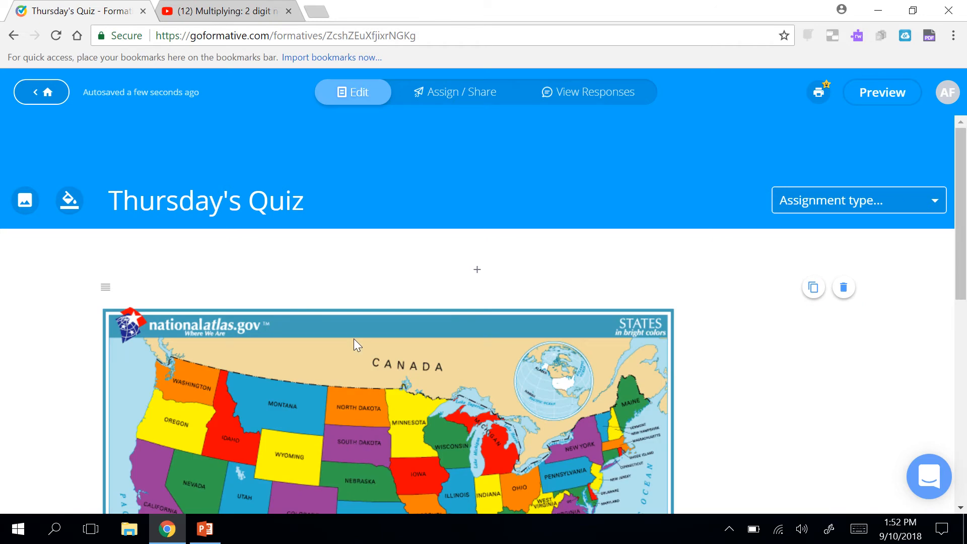
{"action": "scroll", "coordinate": [353, 344], "scroll_direction": "down", "scroll_amount": 3}
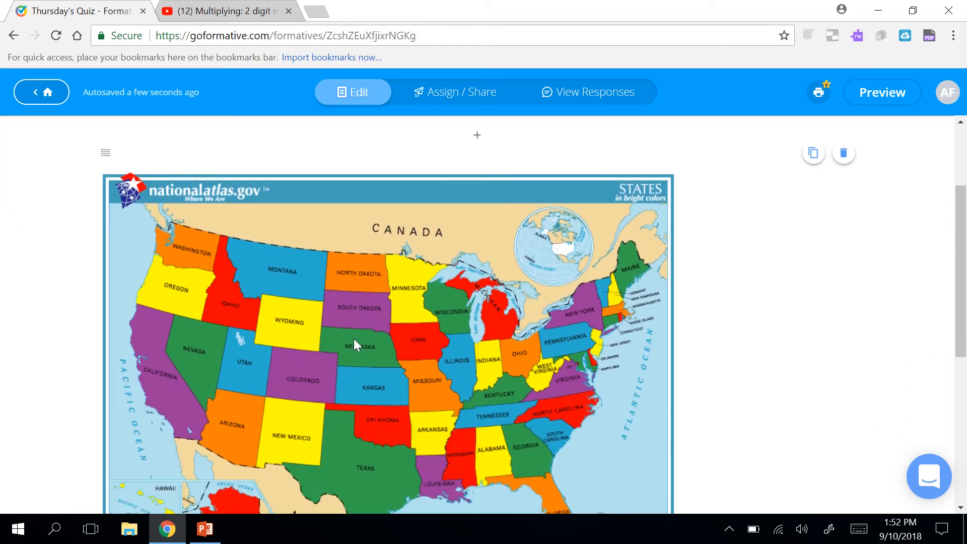
{"action": "scroll", "coordinate": [354, 339], "scroll_direction": "down", "scroll_amount": 2}
{"action": "scroll", "coordinate": [354, 339], "scroll_direction": "down", "scroll_amount": 1}
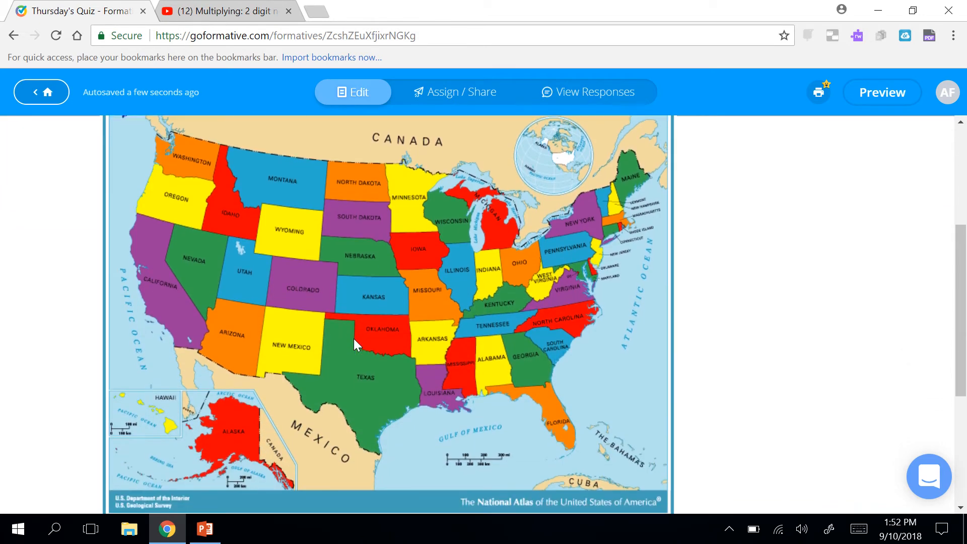
{"action": "scroll", "coordinate": [354, 341], "scroll_direction": "down", "scroll_amount": 3}
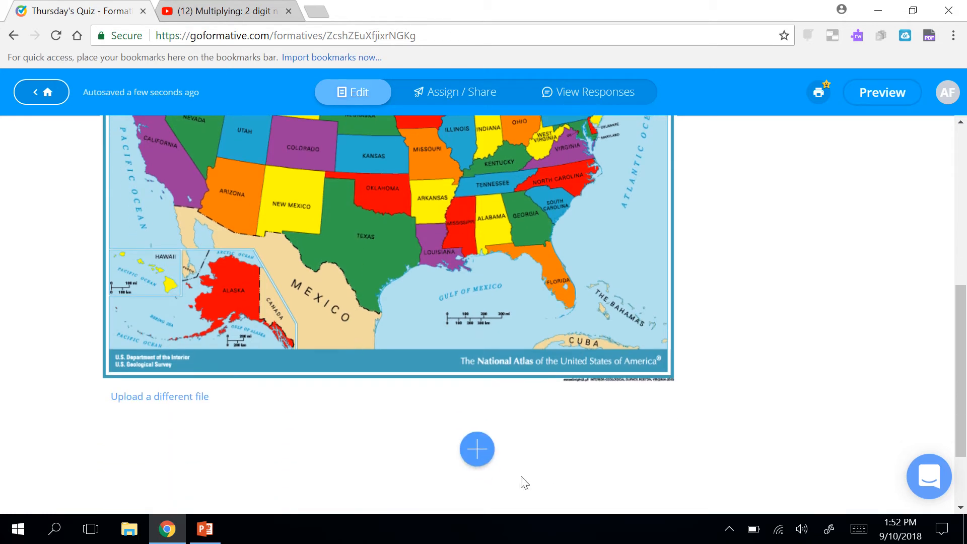
{"action": "left_click", "coordinate": [479, 450]}
{"action": "scroll", "coordinate": [485, 453], "scroll_direction": "down", "scroll_amount": 4}
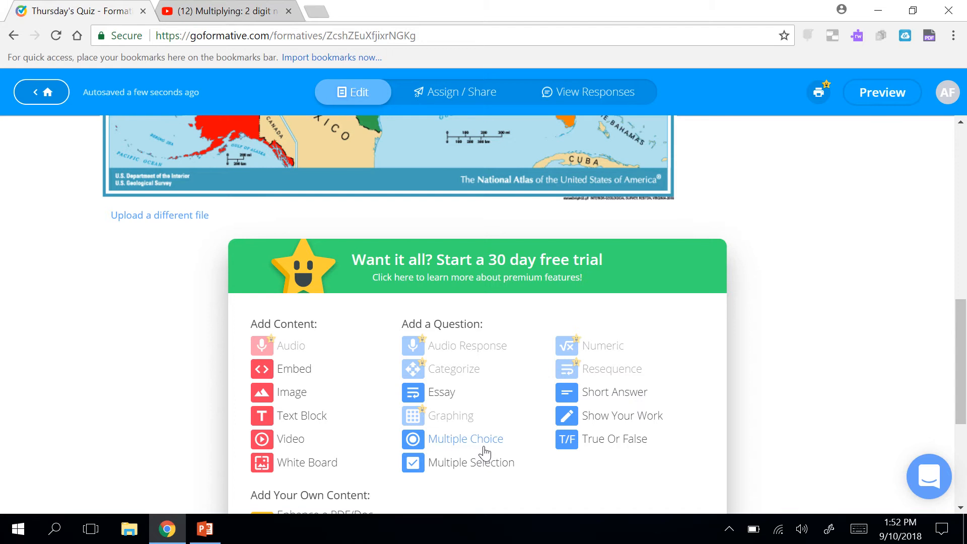
Add multiple-choice question 'Which state is located west of Georgia?' with choices Florida and South Carolina.
{"action": "left_click", "coordinate": [465, 439]}
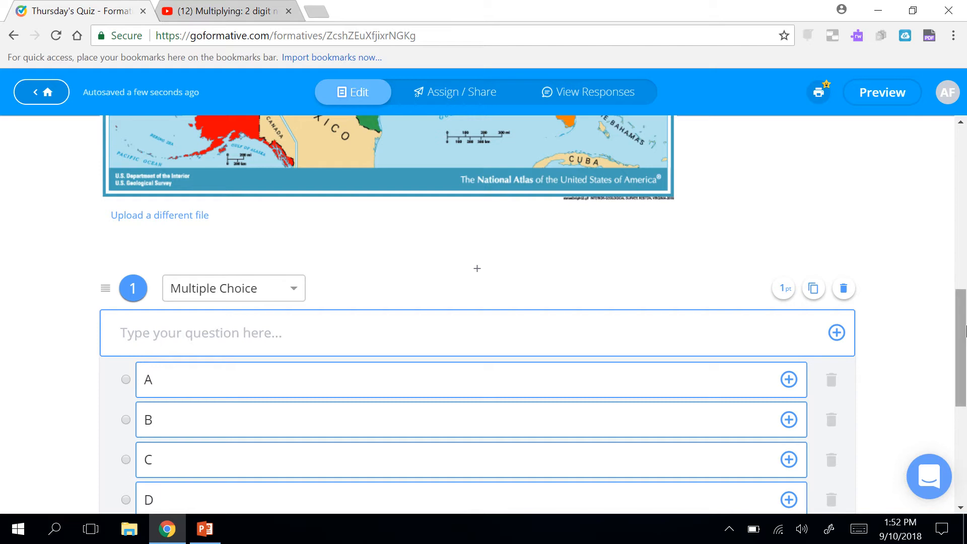
{"action": "type", "text": "Which state "}
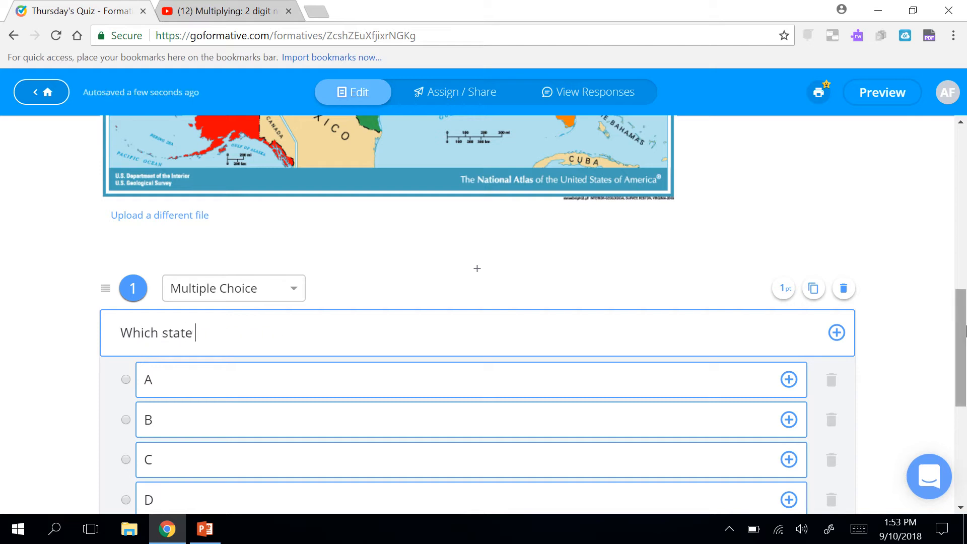
{"action": "type", "text": "is located we"}
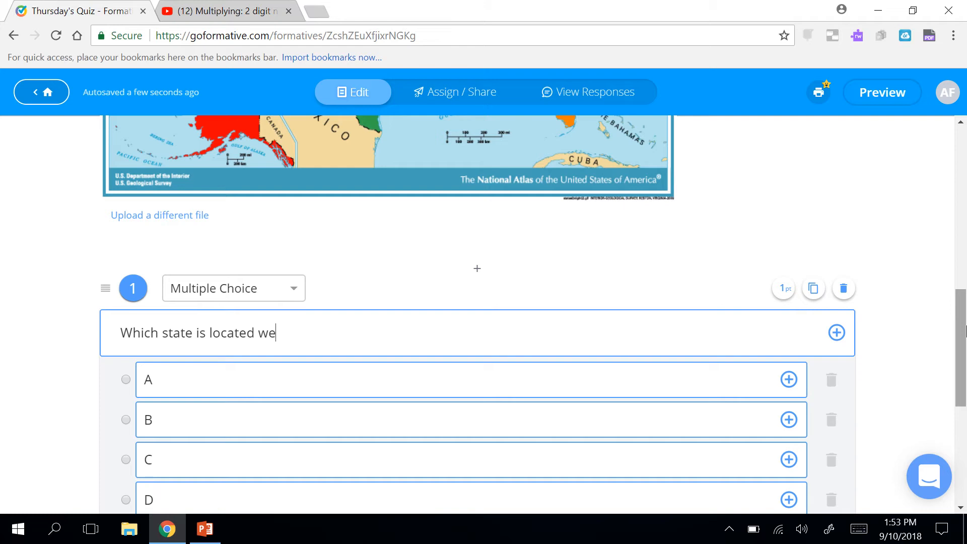
{"action": "type", "text": "st of Georgia?"}
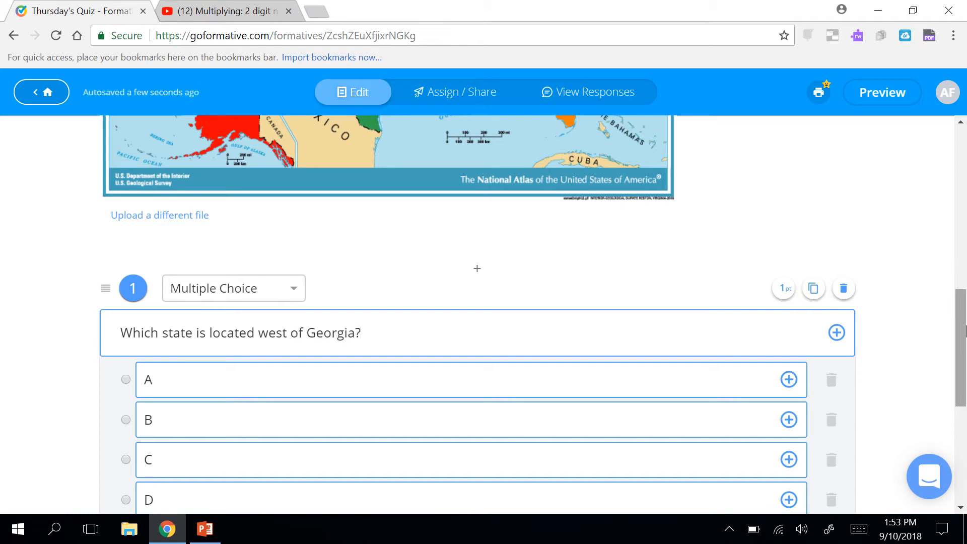
{"action": "left_click", "coordinate": [547, 383]}
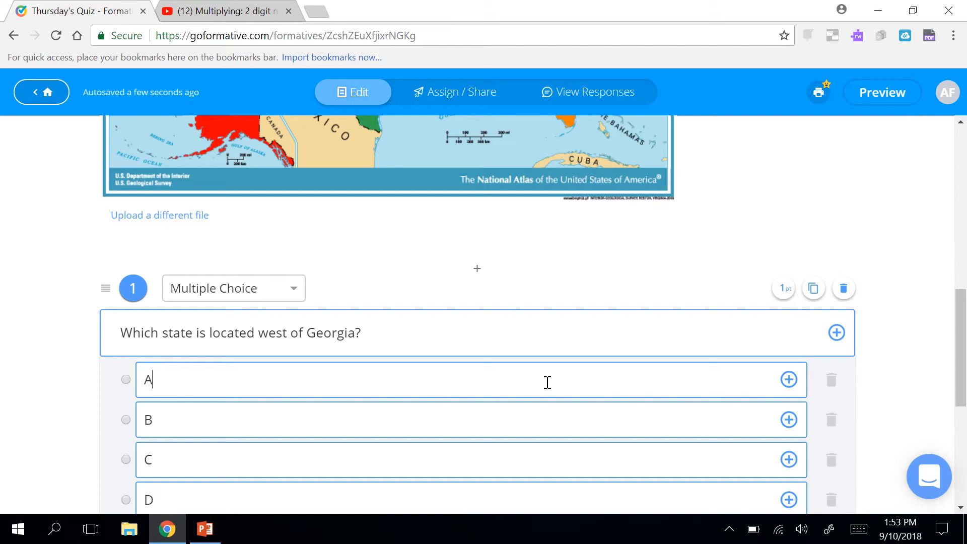
{"action": "key", "text": "BackSpace"}
{"action": "type", "text": "Florida"}
{"action": "left_click", "coordinate": [519, 417]}
{"action": "key", "text": "BackSpace"}
{"action": "type", "text": "South CArol"}
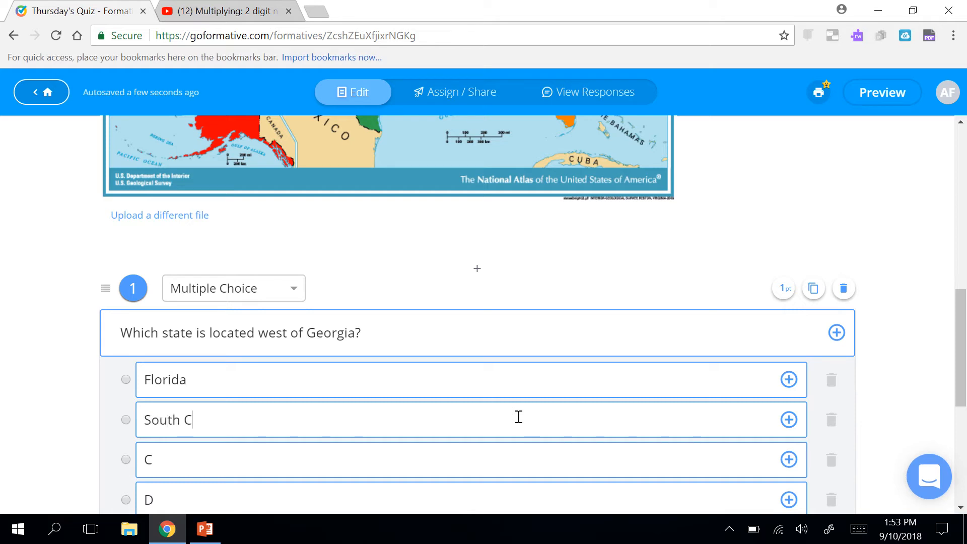
{"action": "key", "text": "BackSpace"}
{"action": "key", "text": "BackSpace"}
{"action": "key", "text": "BackSpace"}
{"action": "key", "text": "BackSpace"}
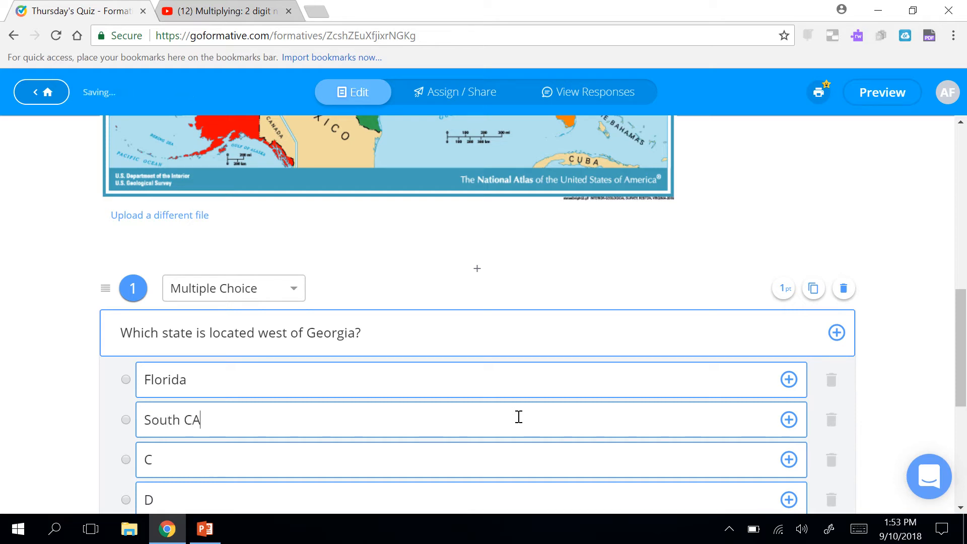
{"action": "type", "text": "arolina"}
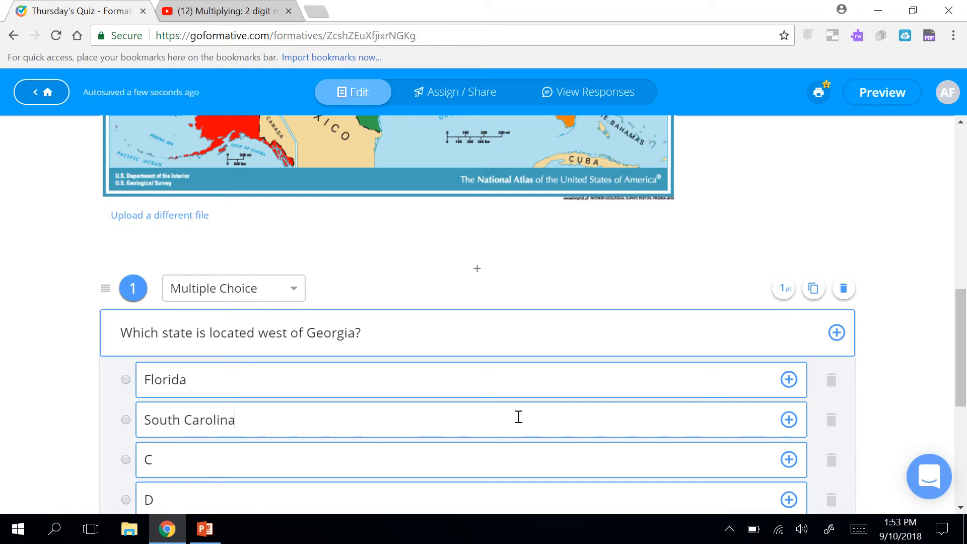
Fill choices C and D with Alabama and Tennessee, marking Alabama correct.
{"action": "left_click", "coordinate": [513, 458]}
{"action": "type", "text": "Alabama"}
{"action": "left_click", "coordinate": [465, 495]}
{"action": "key", "text": "BackSpace"}
{"action": "type", "text": "TEnnes"}
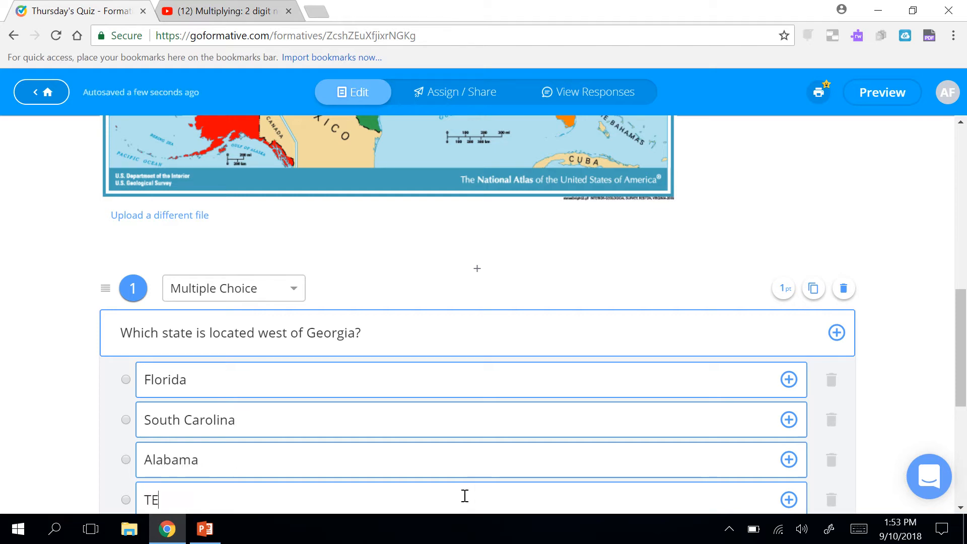
{"action": "key", "text": "BackSpace"}
{"action": "key", "text": "BackSpace"}
{"action": "key", "text": "BackSpace"}
{"action": "key", "text": "BackSpace"}
{"action": "key", "text": "BackSpace"}
{"action": "type", "text": "ennessee"}
{"action": "scroll", "coordinate": [50, 354], "scroll_direction": "down", "scroll_amount": 1}
{"action": "scroll", "coordinate": [51, 354], "scroll_direction": "up", "scroll_amount": 3}
{"action": "scroll", "coordinate": [50, 354], "scroll_direction": "up", "scroll_amount": 4}
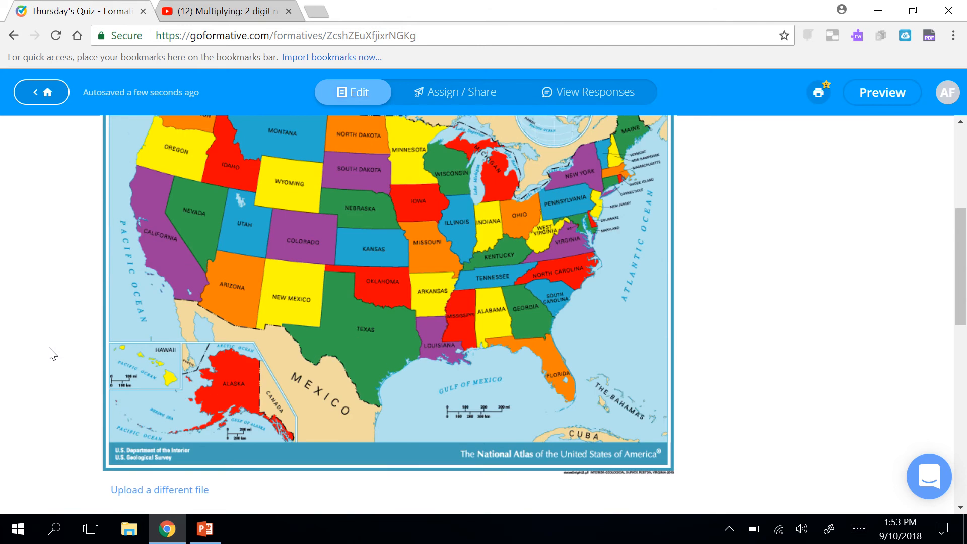
{"action": "scroll", "coordinate": [51, 354], "scroll_direction": "down", "scroll_amount": 5}
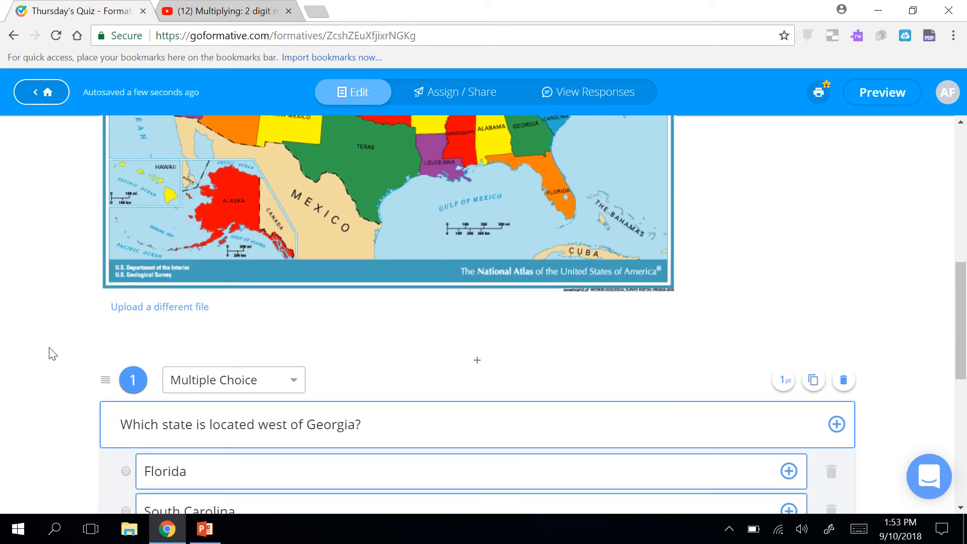
{"action": "scroll", "coordinate": [51, 354], "scroll_direction": "down", "scroll_amount": 2}
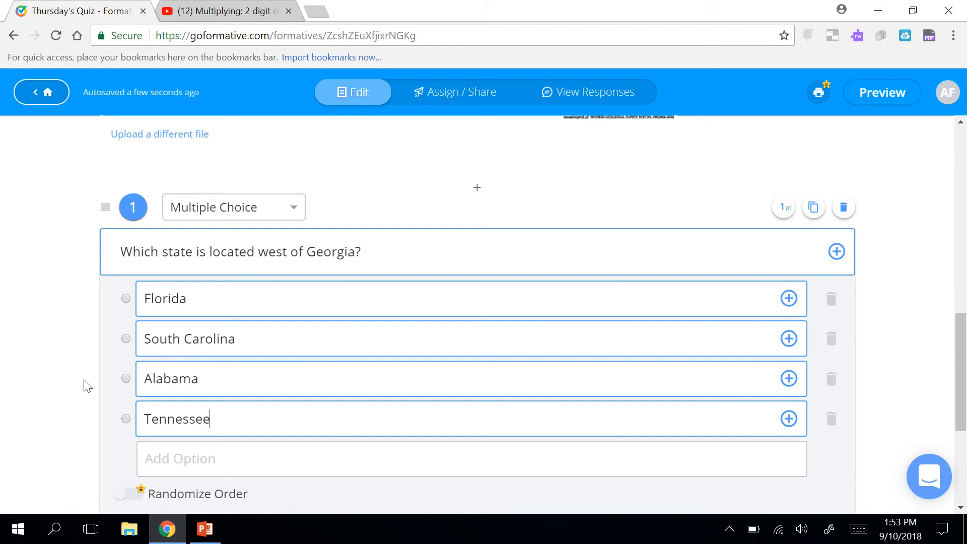
{"action": "left_click", "coordinate": [126, 382]}
{"action": "scroll", "coordinate": [49, 347], "scroll_direction": "down", "scroll_amount": 1}
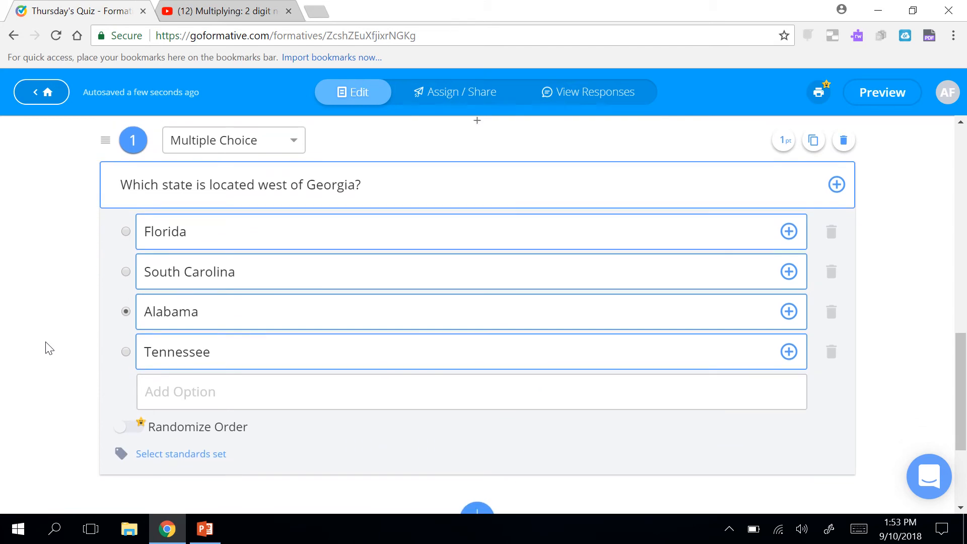
{"action": "scroll", "coordinate": [49, 347], "scroll_direction": "up", "scroll_amount": 8}
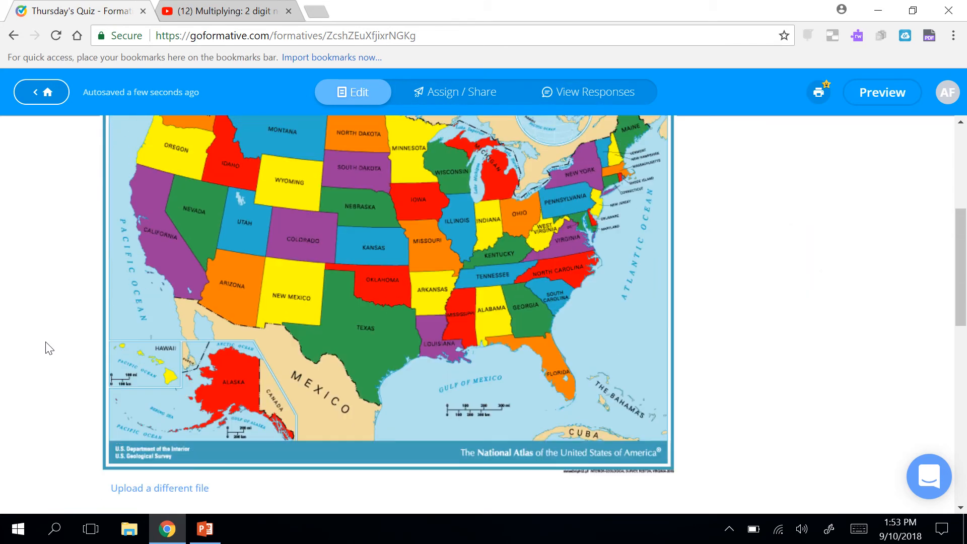
{"action": "scroll", "coordinate": [49, 348], "scroll_direction": "down", "scroll_amount": 5}
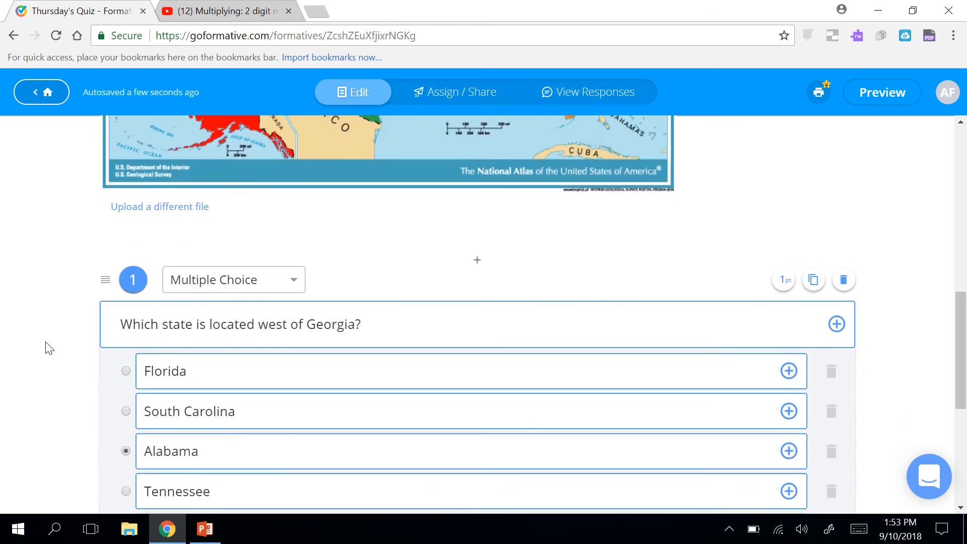
{"action": "scroll", "coordinate": [49, 347], "scroll_direction": "down", "scroll_amount": 1}
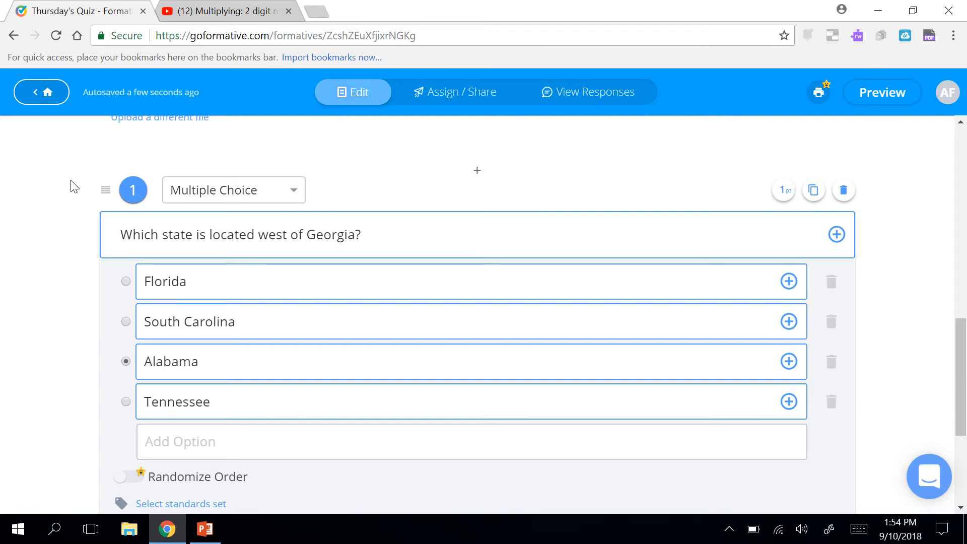
{"action": "scroll", "coordinate": [74, 187], "scroll_direction": "up", "scroll_amount": 3}
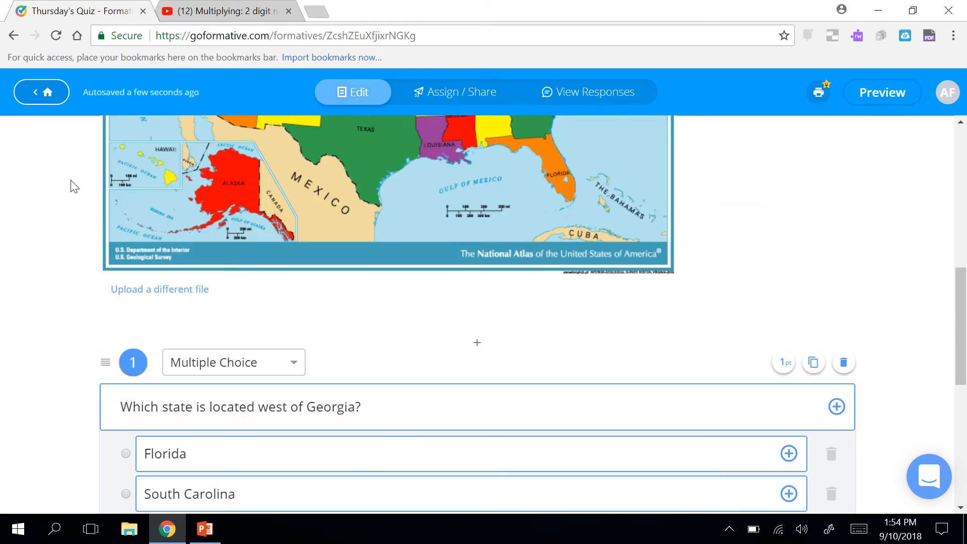
{"action": "scroll", "coordinate": [74, 187], "scroll_direction": "up", "scroll_amount": 6}
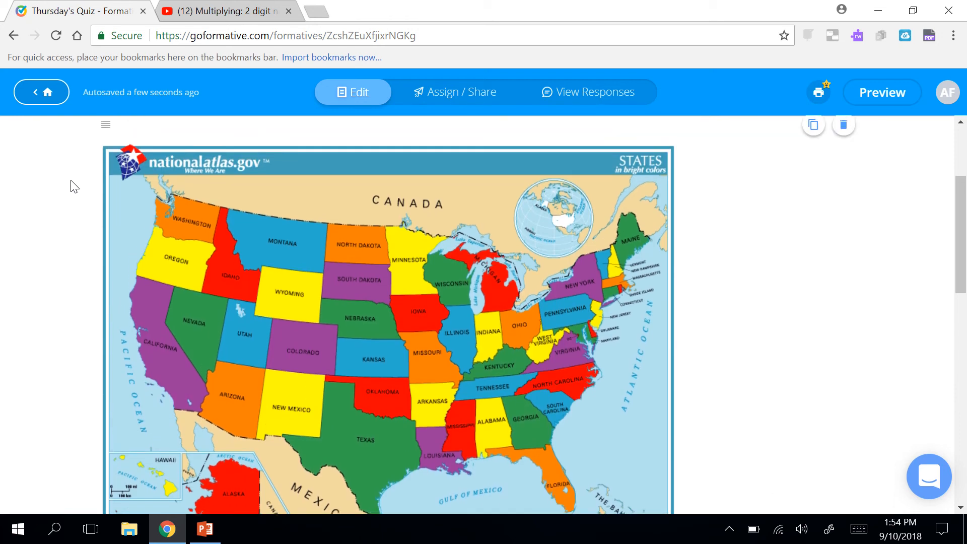
{"action": "scroll", "coordinate": [74, 186], "scroll_direction": "down", "scroll_amount": 3}
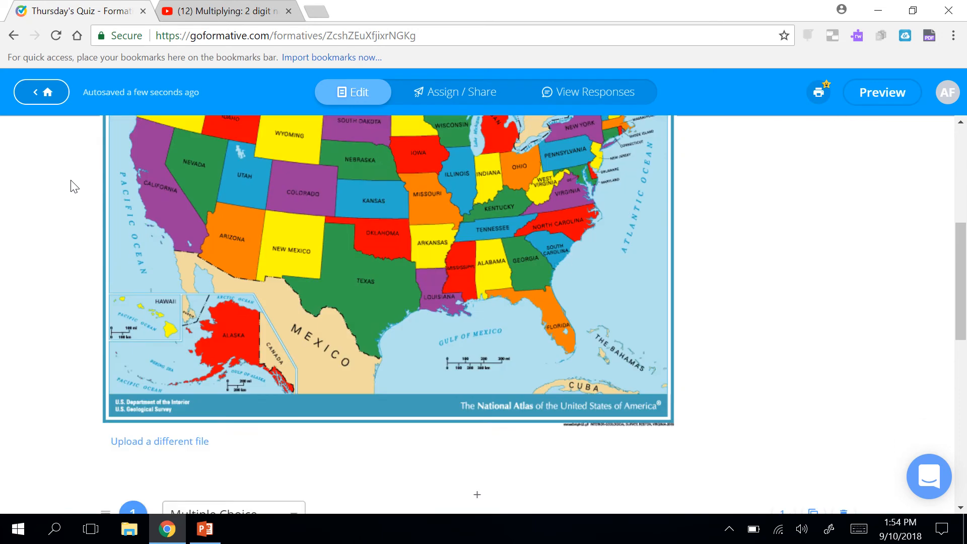
{"action": "scroll", "coordinate": [74, 186], "scroll_direction": "down", "scroll_amount": 7}
{"action": "scroll", "coordinate": [74, 187], "scroll_direction": "up", "scroll_amount": 6}
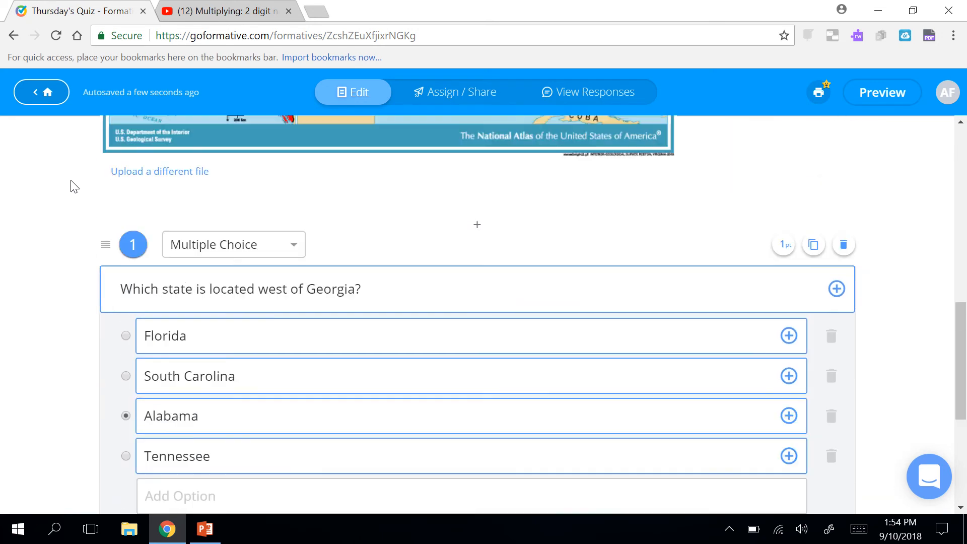
{"action": "scroll", "coordinate": [74, 186], "scroll_direction": "down", "scroll_amount": 9}
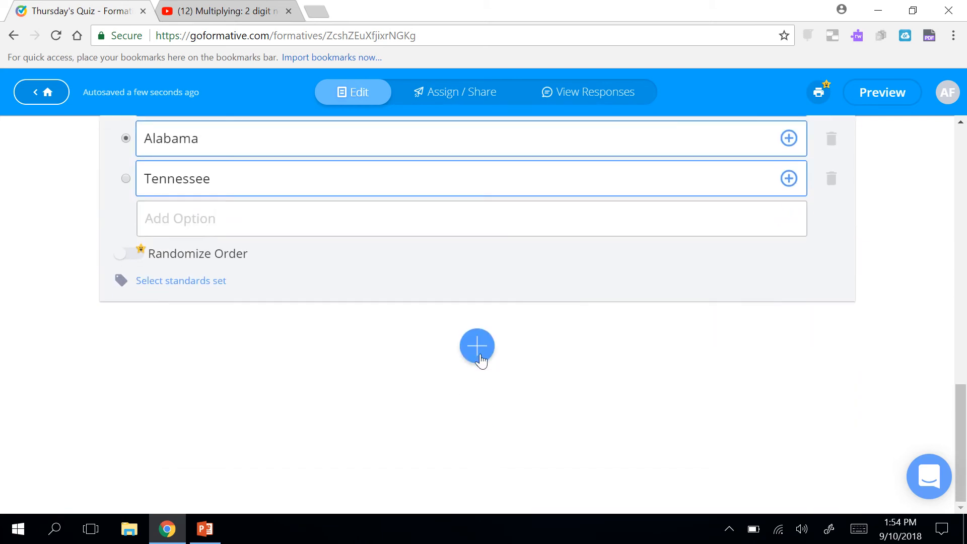
Add a Show Your Work question below question 1.
{"action": "left_click", "coordinate": [479, 352]}
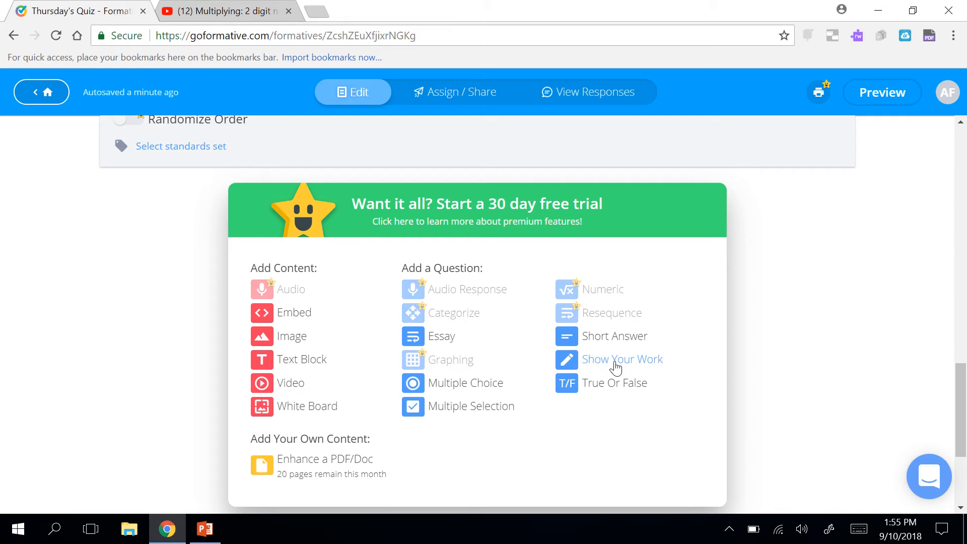
{"action": "left_click", "coordinate": [567, 361]}
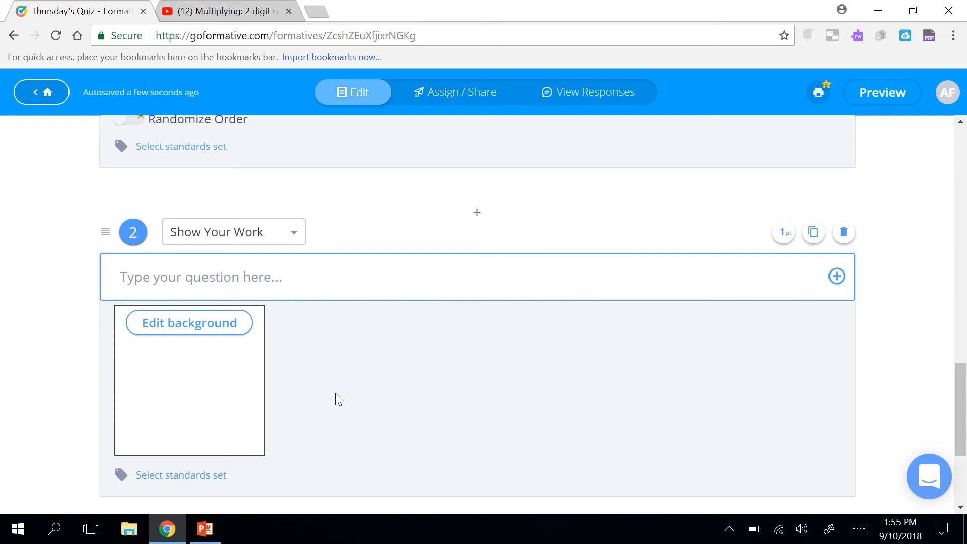
Type the prompt 'Work out the following problem: 45 divided by 2', then delete it.
{"action": "scroll", "coordinate": [334, 397], "scroll_direction": "down", "scroll_amount": 1}
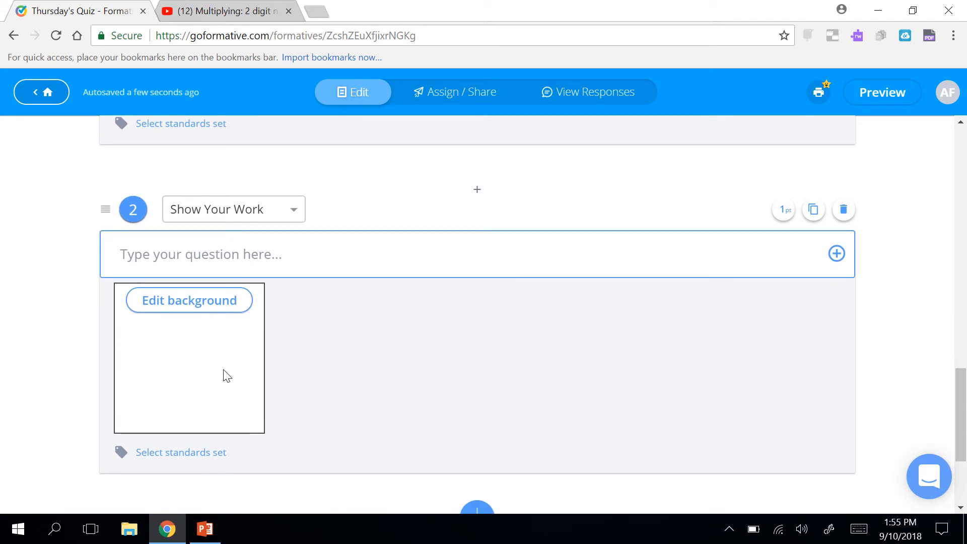
{"action": "left_click", "coordinate": [198, 251]}
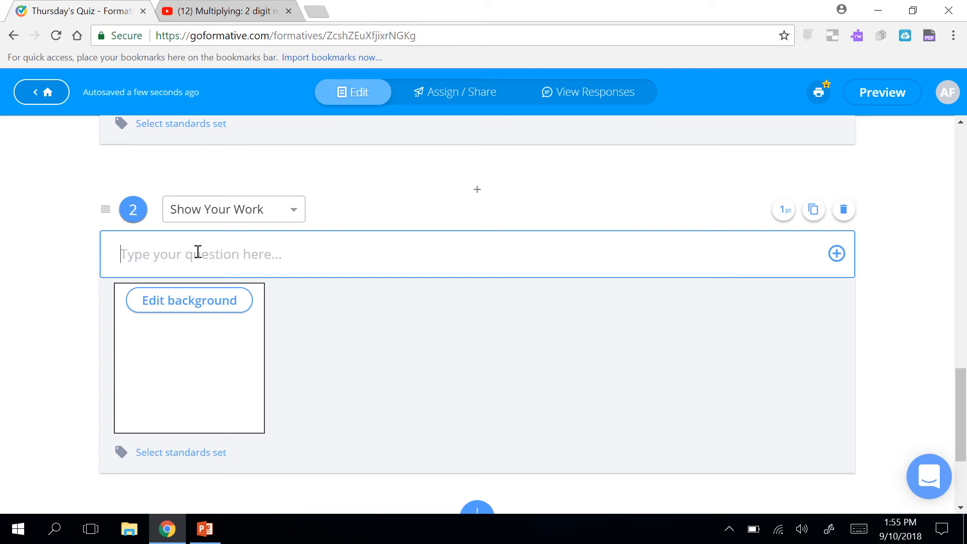
{"action": "type", "text": "Work out the foll"}
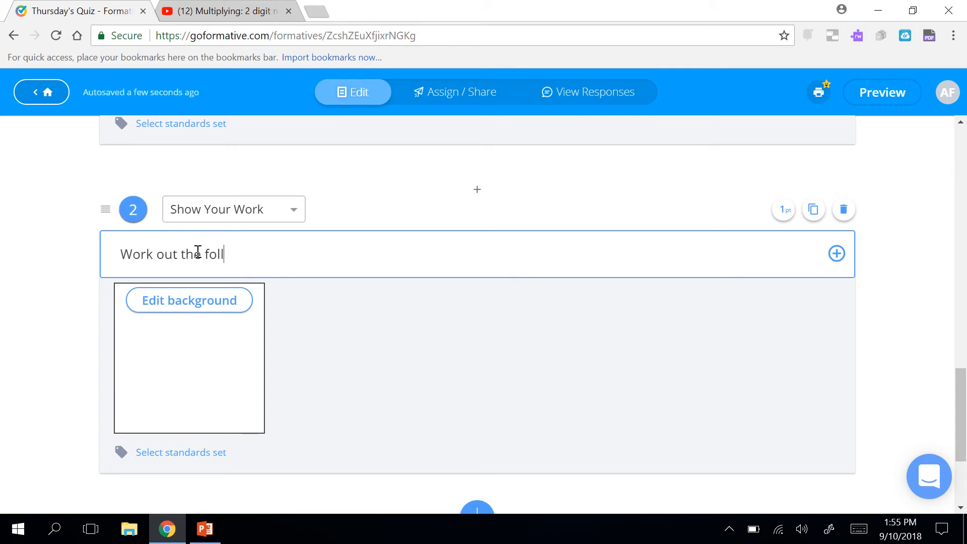
{"action": "type", "text": "owing problem"}
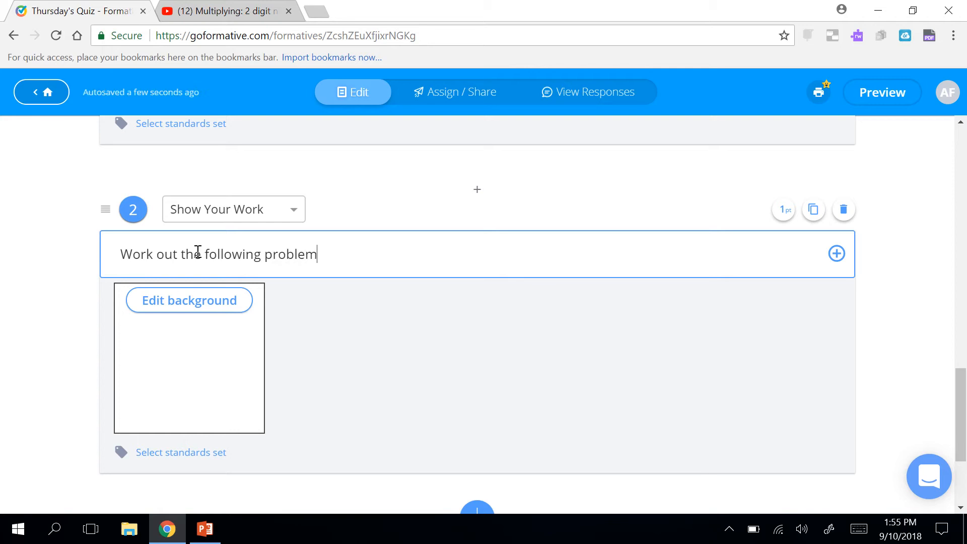
{"action": "type", "text": ": 45 divided by"}
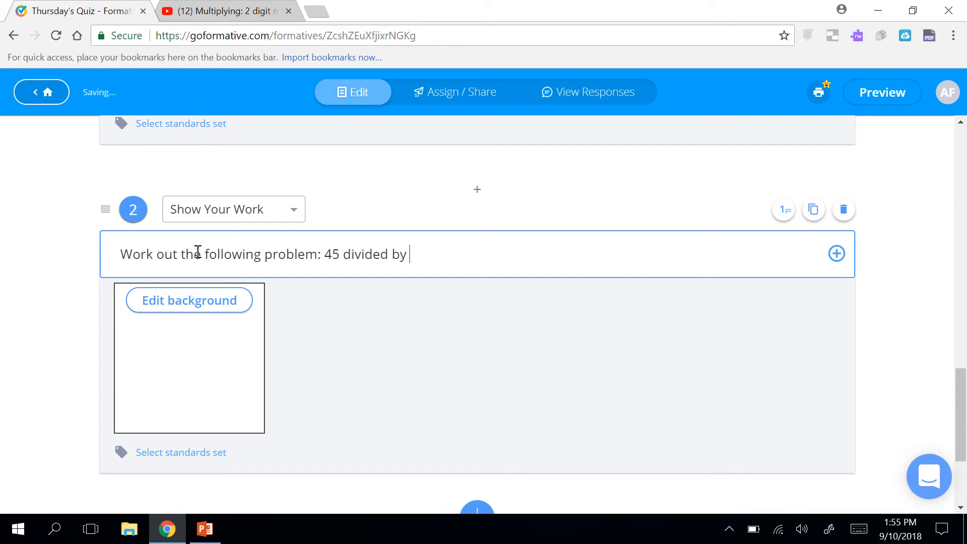
{"action": "type", "text": " 2"}
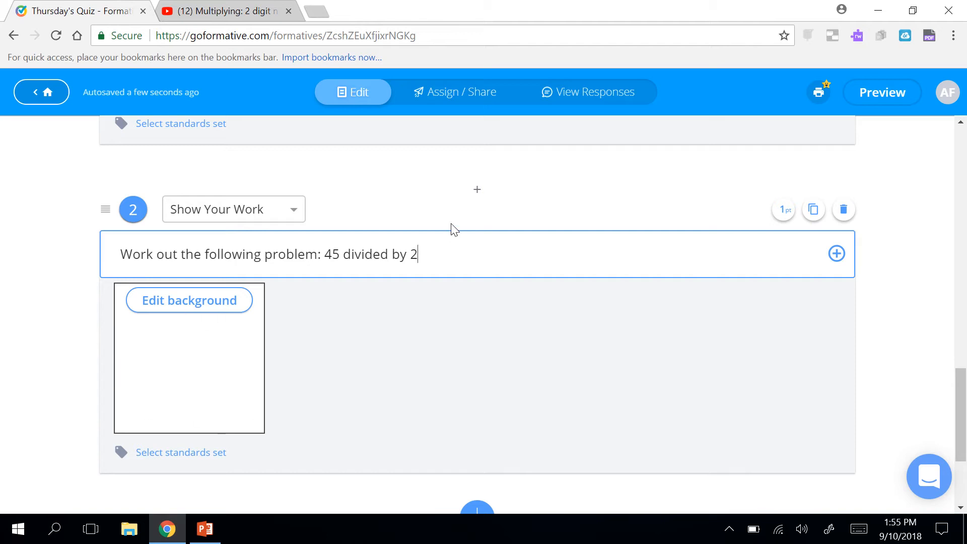
{"action": "left_click_drag", "start_coordinate": [426, 260], "coordinate": [118, 266]}
{"action": "key", "text": "BackSpace"}
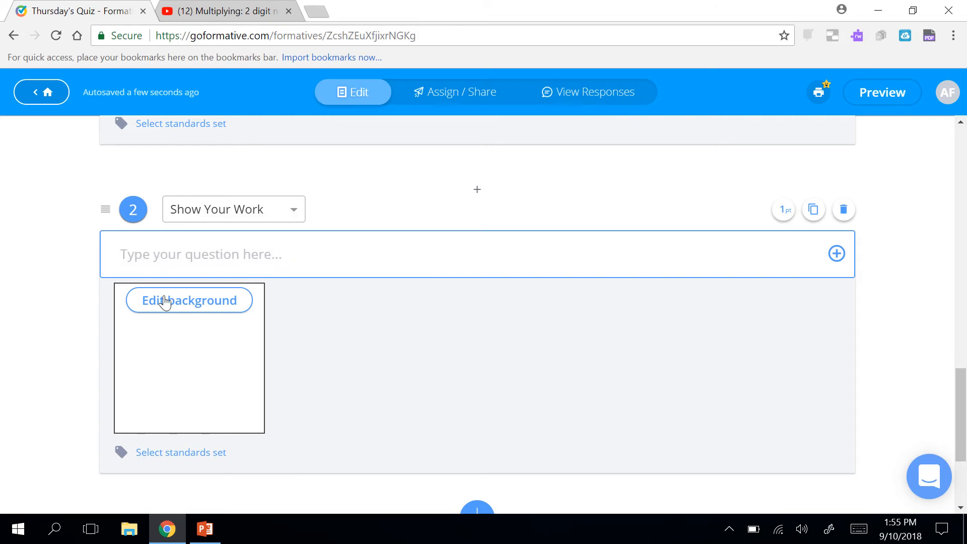
Set the Blank-Map-Of-Us image from the Desktop as question 2's drawing background.
{"action": "left_click", "coordinate": [178, 308]}
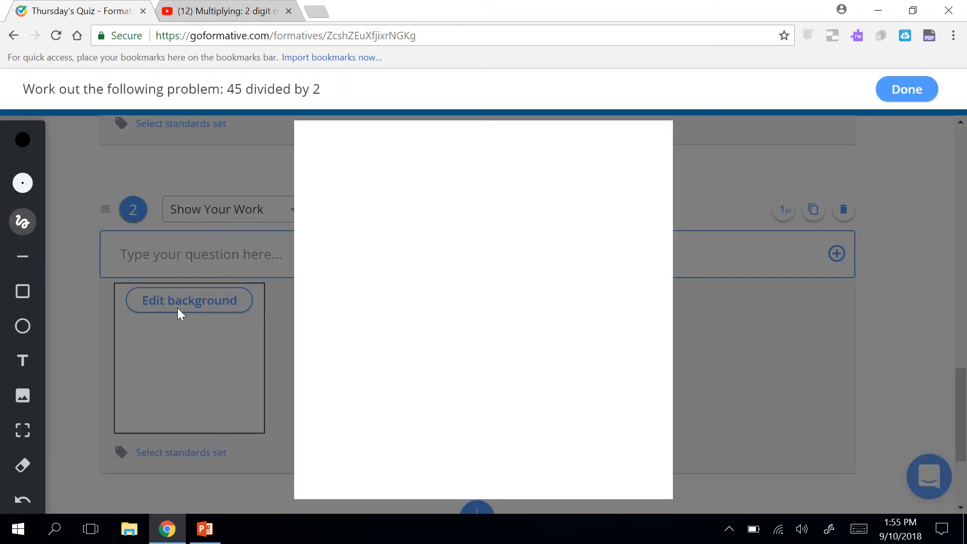
{"action": "left_click", "coordinate": [23, 397]}
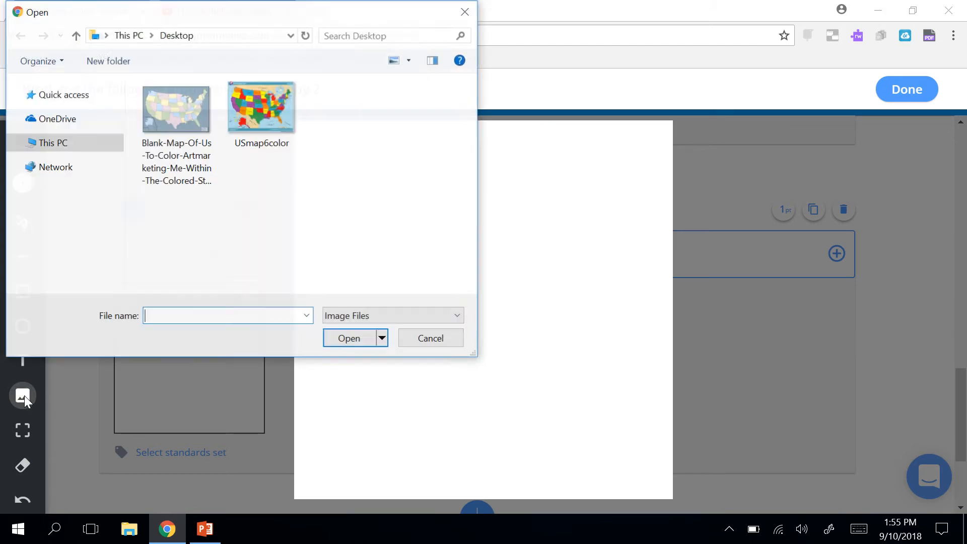
{"action": "left_click", "coordinate": [171, 113]}
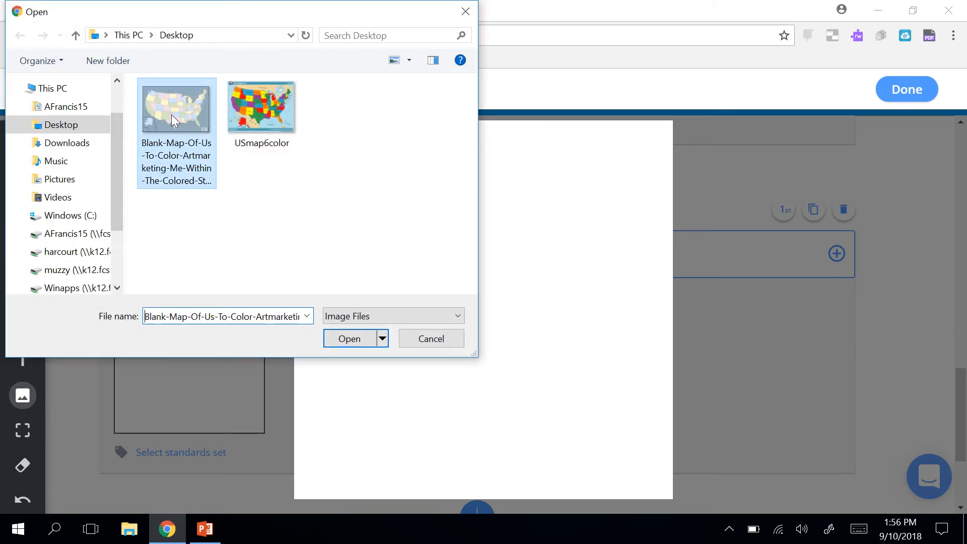
{"action": "left_click", "coordinate": [355, 338]}
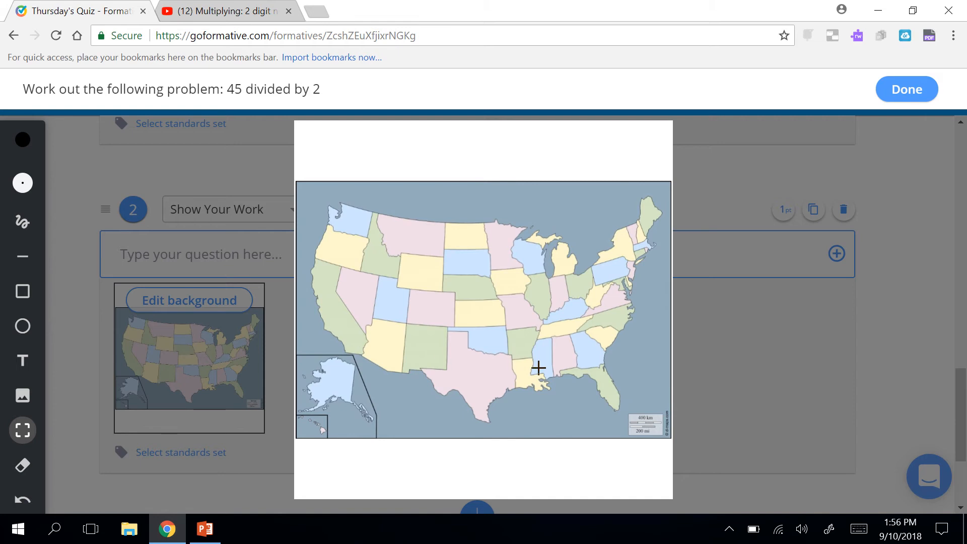
{"action": "left_click", "coordinate": [908, 89]}
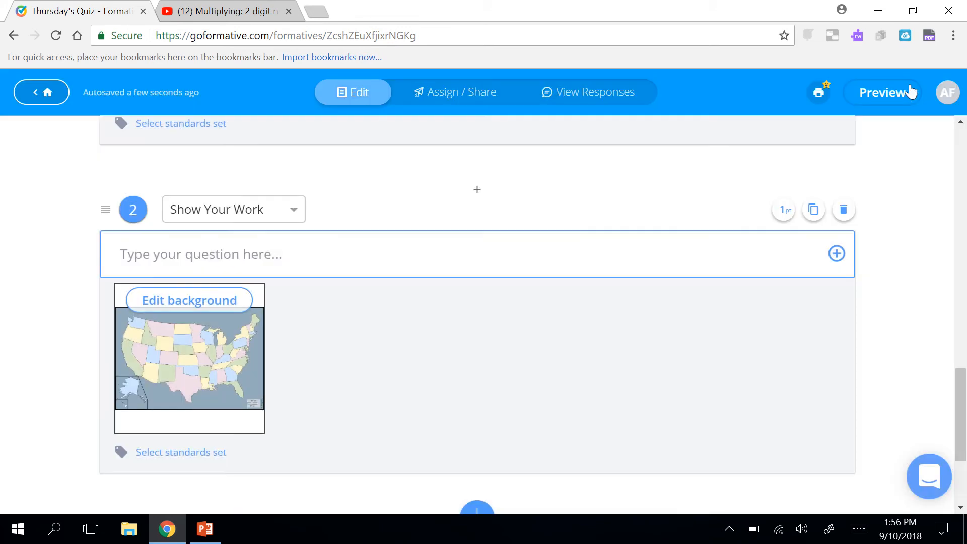
Write question 2's prompt as 'Where is the state of Georgia?', replacing a 'Label the state of Georgia' draft.
{"action": "left_click", "coordinate": [449, 245]}
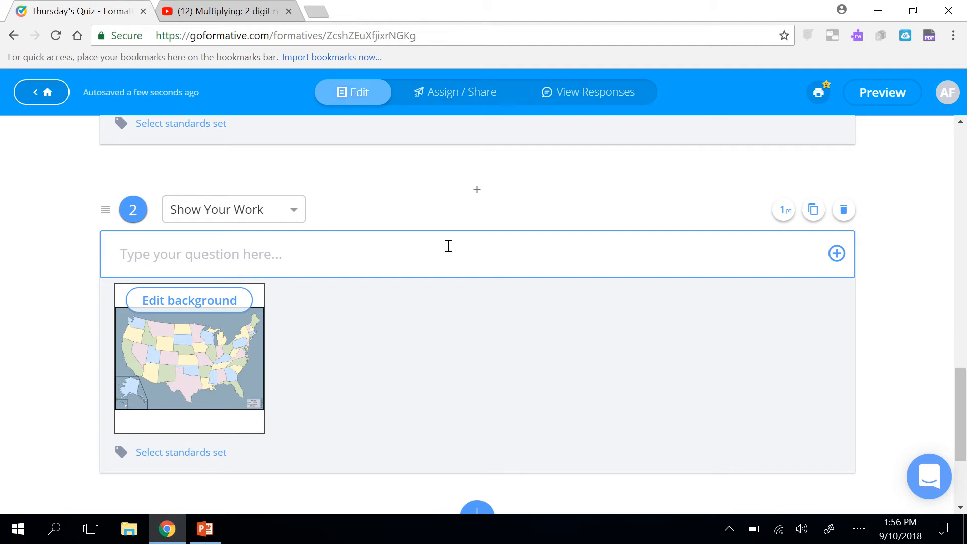
{"action": "type", "text": "La"}
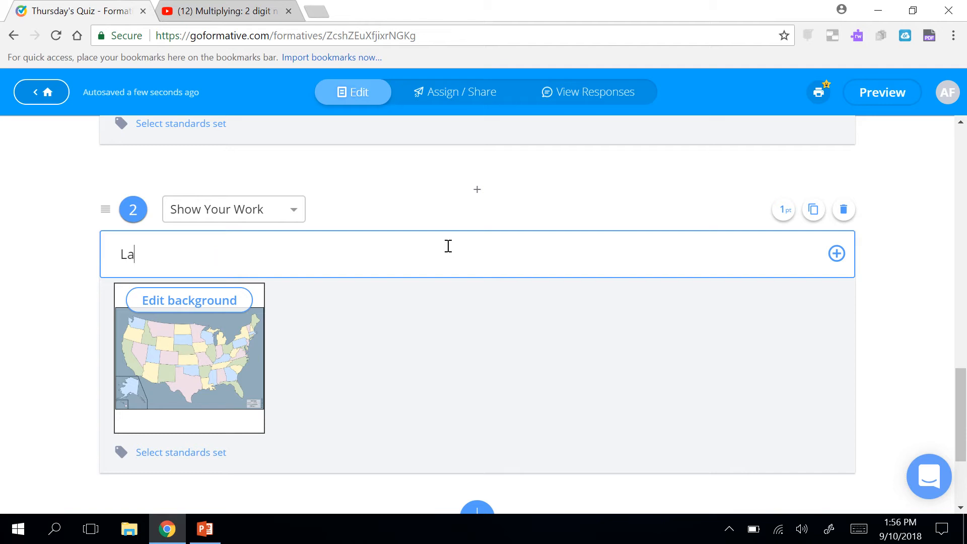
{"action": "type", "text": "bel the sta"}
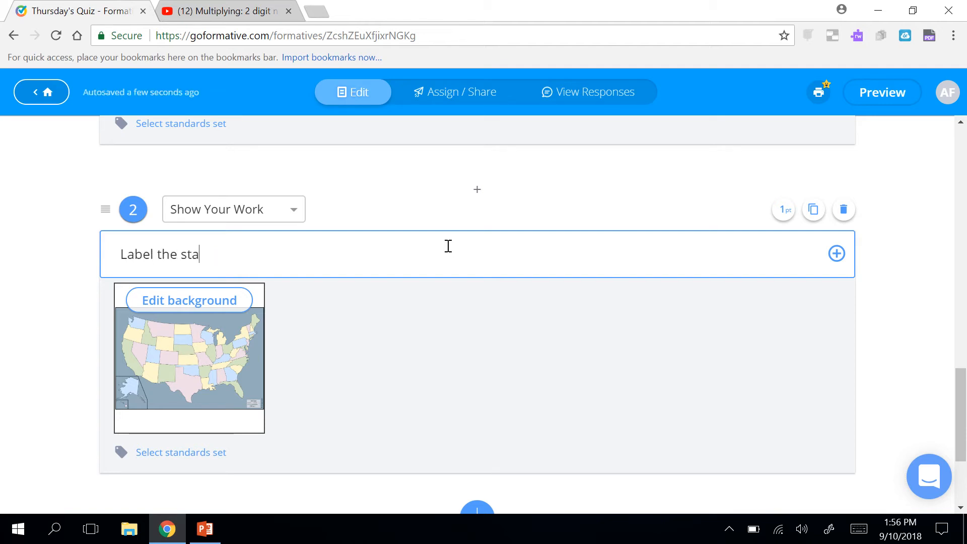
{"action": "type", "text": "te of"}
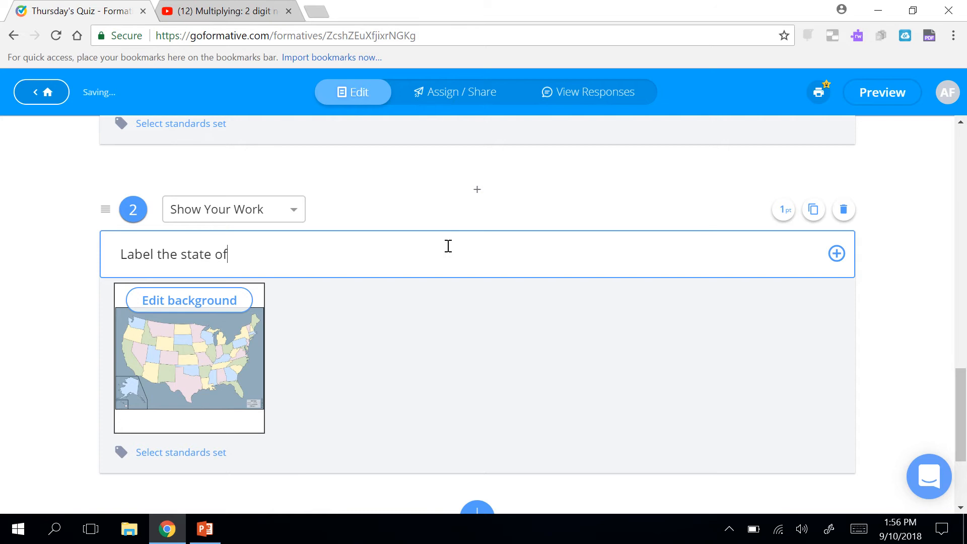
{"action": "type", "text": " Georgia"}
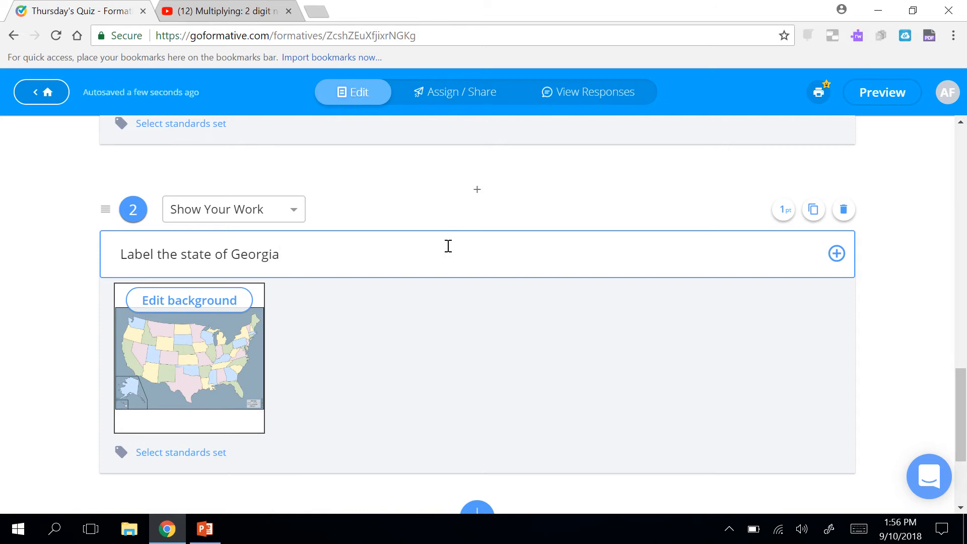
{"action": "key", "text": "BackSpace"}
{"action": "key", "text": "BackSpace"}
{"action": "key", "text": "BackSpace"}
{"action": "key", "text": "BackSpace"}
{"action": "key", "text": "BackSpace"}
{"action": "key", "text": "BackSpace"}
{"action": "key", "text": "BackSpace"}
{"action": "key", "text": "BackSpace"}
{"action": "key", "text": "BackSpace"}
{"action": "key", "text": "BackSpace"}
{"action": "key", "text": "BackSpace"}
{"action": "key", "text": "BackSpace"}
{"action": "key", "text": "BackSpace"}
{"action": "key", "text": "BackSpace"}
{"action": "key", "text": "BackSpace"}
{"action": "key", "text": "BackSpace"}
{"action": "key", "text": "BackSpace"}
{"action": "key", "text": "BackSpace"}
{"action": "key", "text": "BackSpace"}
{"action": "key", "text": "BackSpace"}
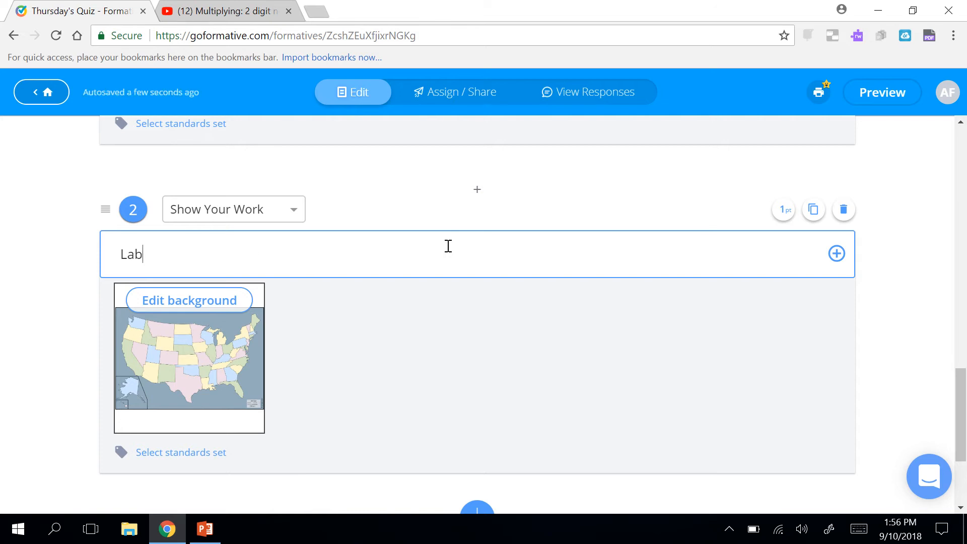
{"action": "type", "text": "Where is the "}
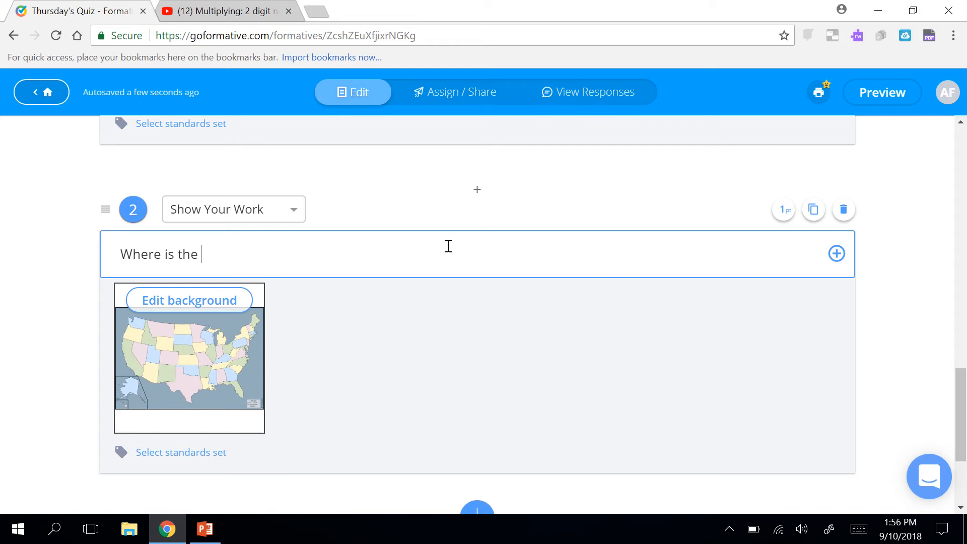
{"action": "type", "text": "state of Georgia?"}
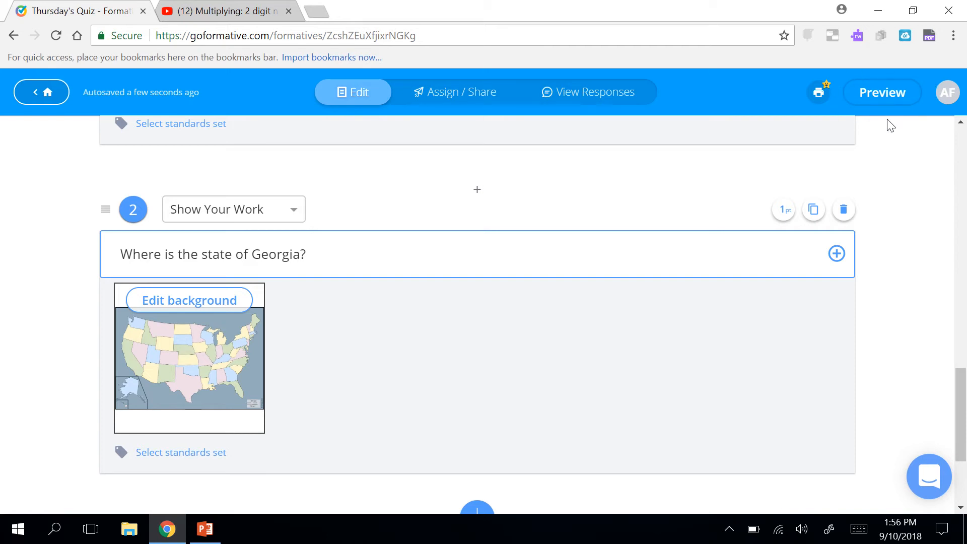
Preview the quiz as a student and scroll down to question 2's map.
{"action": "left_click", "coordinate": [889, 98]}
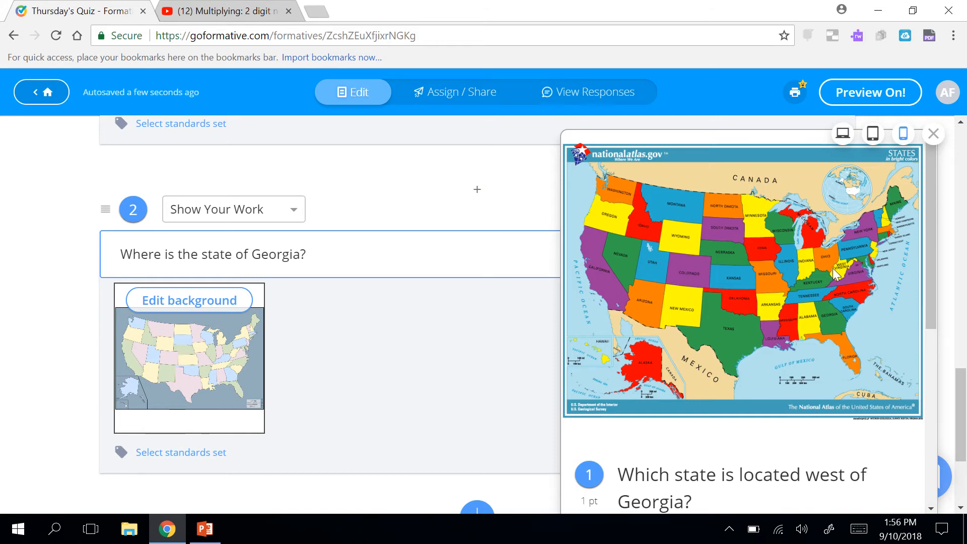
{"action": "scroll", "coordinate": [832, 268], "scroll_direction": "down", "scroll_amount": 4}
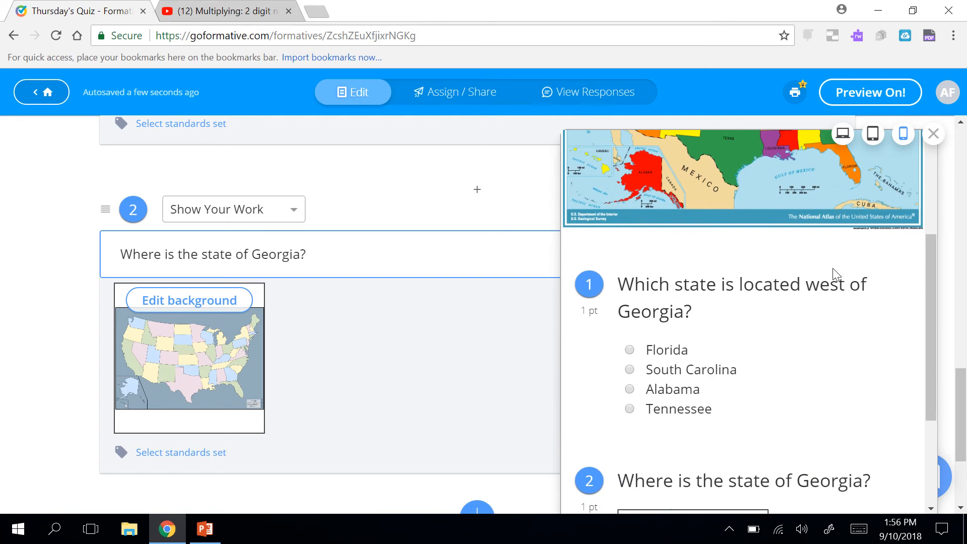
{"action": "scroll", "coordinate": [832, 268], "scroll_direction": "down", "scroll_amount": 1}
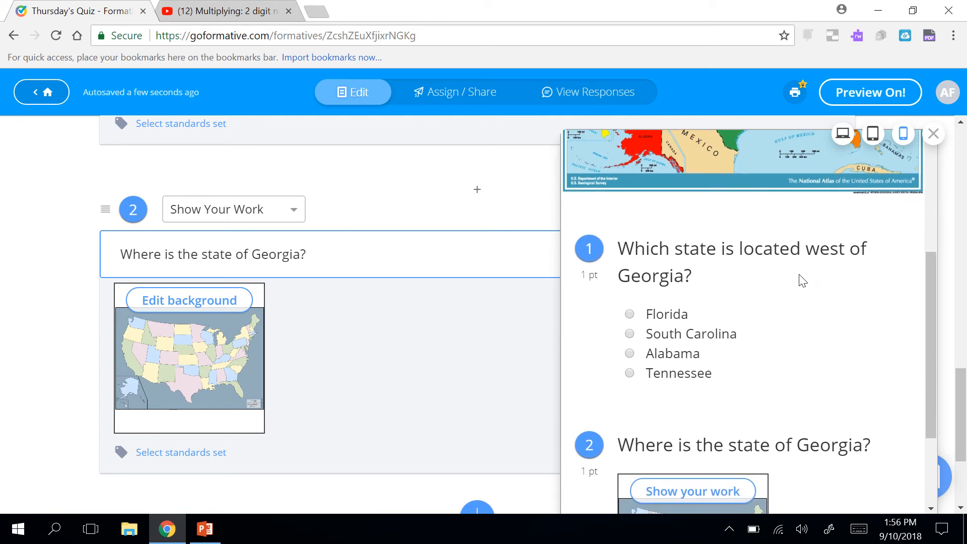
{"action": "scroll", "coordinate": [803, 281], "scroll_direction": "down", "scroll_amount": 3}
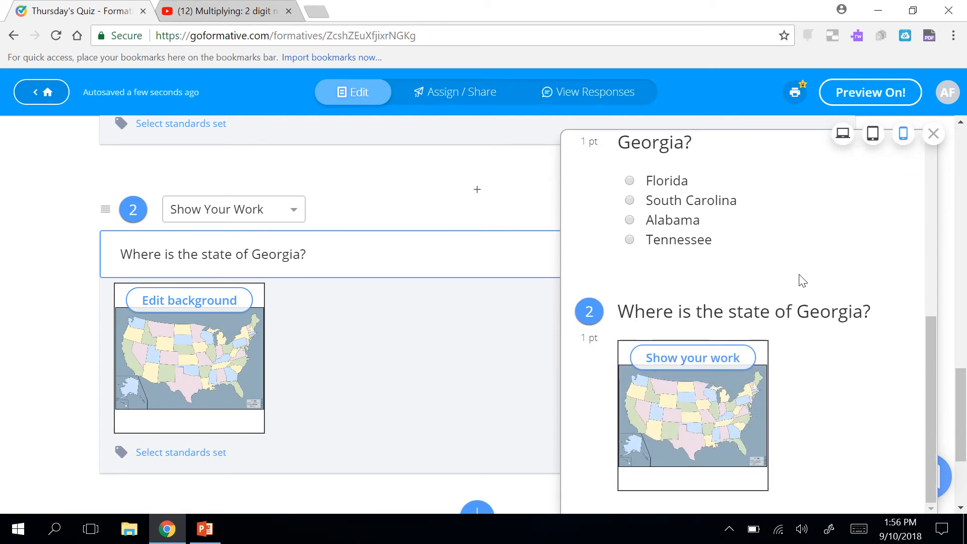
Answer question 2's Show Your Work by drawing a circle around Georgia on the map.
{"action": "left_click", "coordinate": [695, 360]}
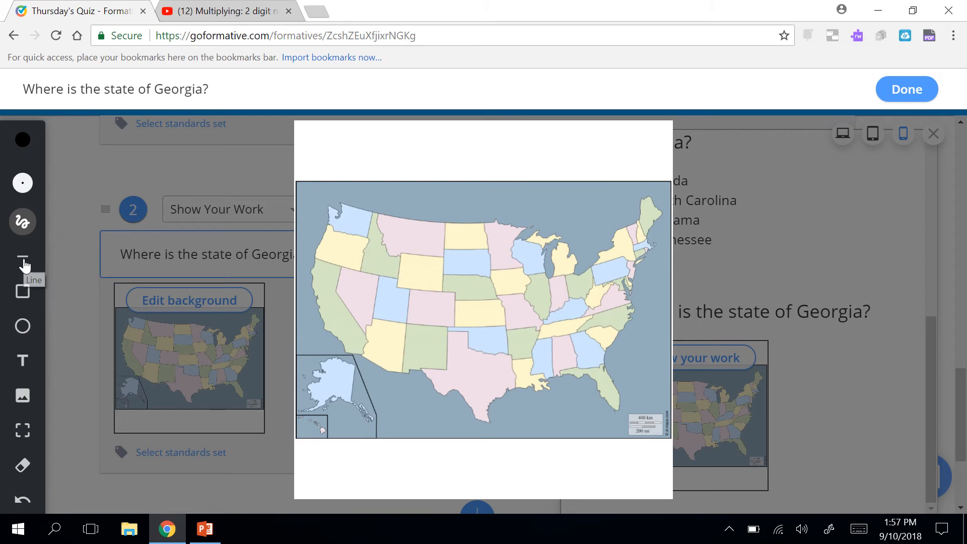
{"action": "left_click", "coordinate": [23, 328]}
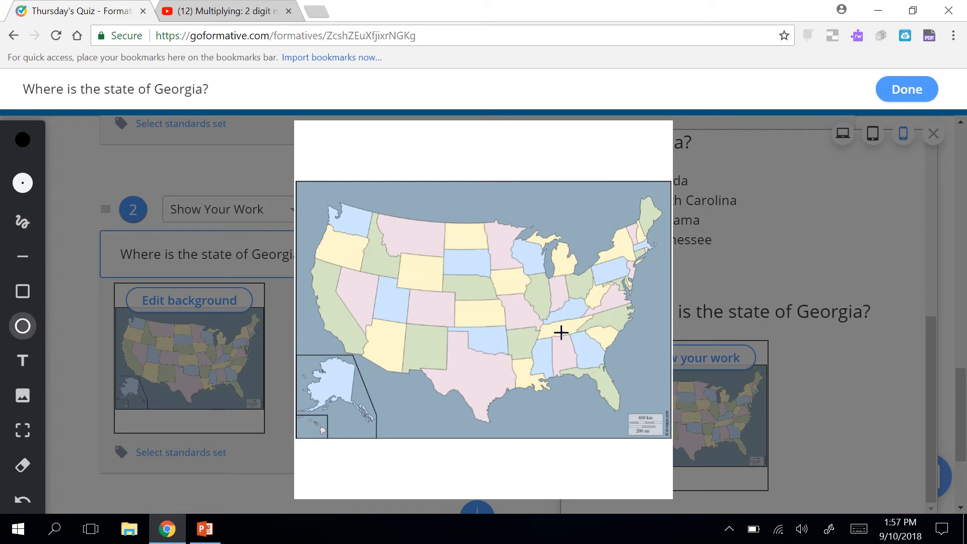
{"action": "left_click_drag", "start_coordinate": [559, 328], "coordinate": [602, 364]}
{"action": "left_click", "coordinate": [23, 475]}
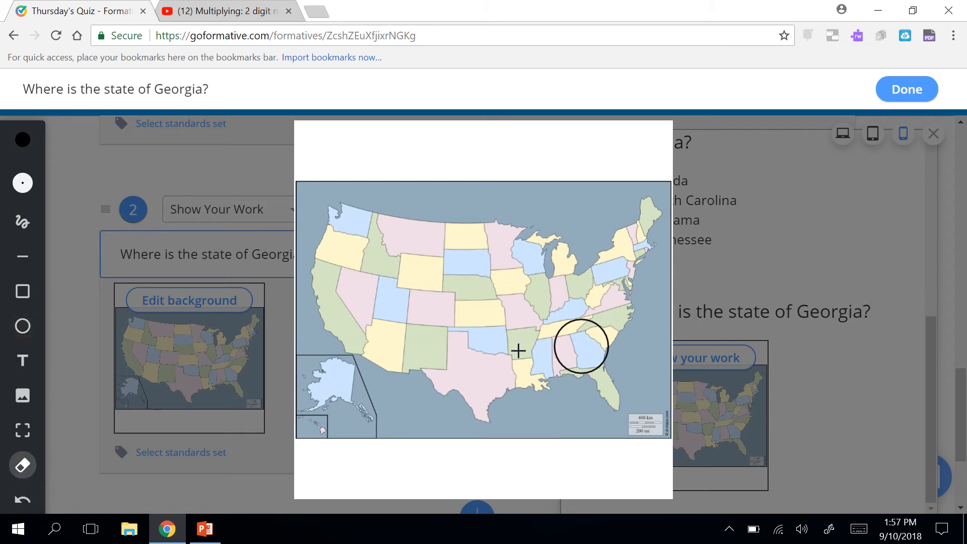
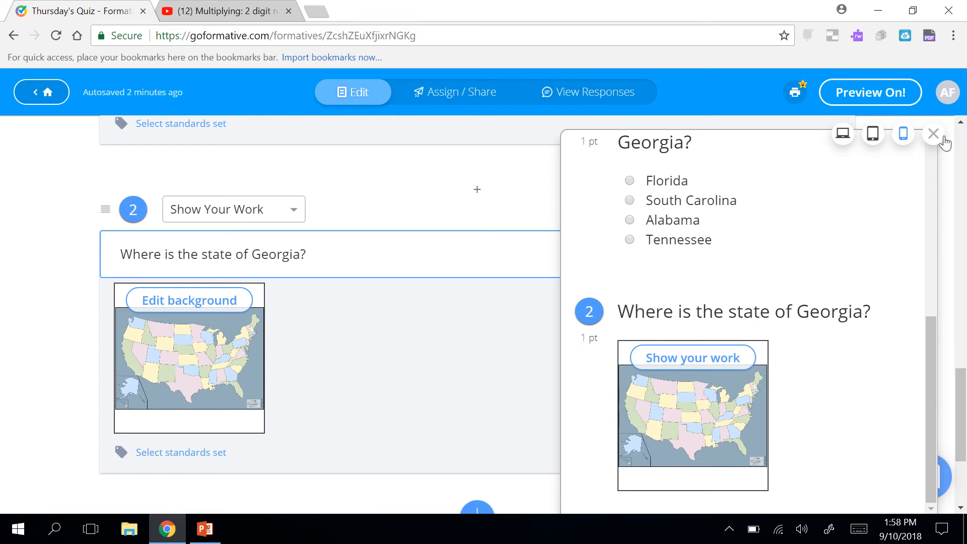
Close the student preview to return to the quiz editor.
{"action": "left_click", "coordinate": [933, 136]}
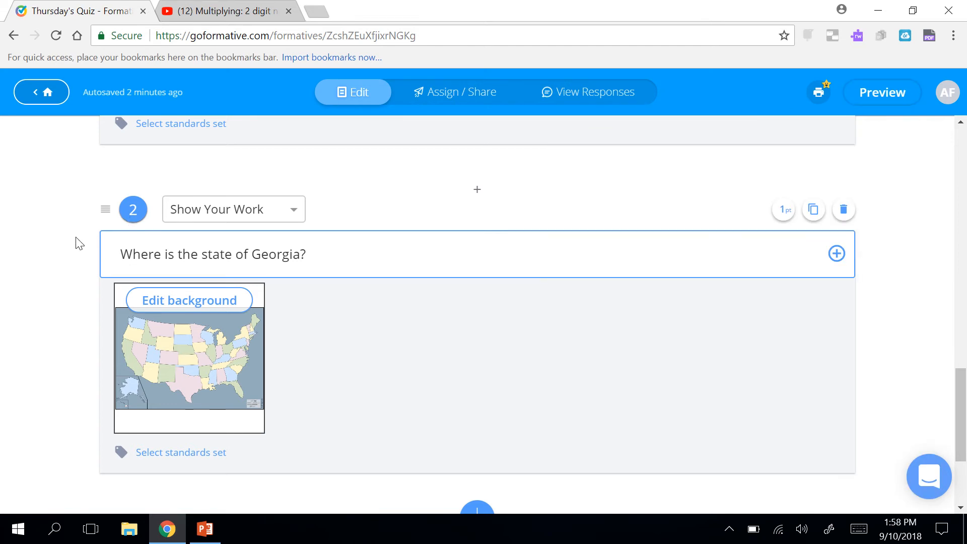
Add a new video block below question 2.
{"action": "scroll", "coordinate": [35, 265], "scroll_direction": "down", "scroll_amount": 1}
{"action": "scroll", "coordinate": [35, 266], "scroll_direction": "down", "scroll_amount": 1}
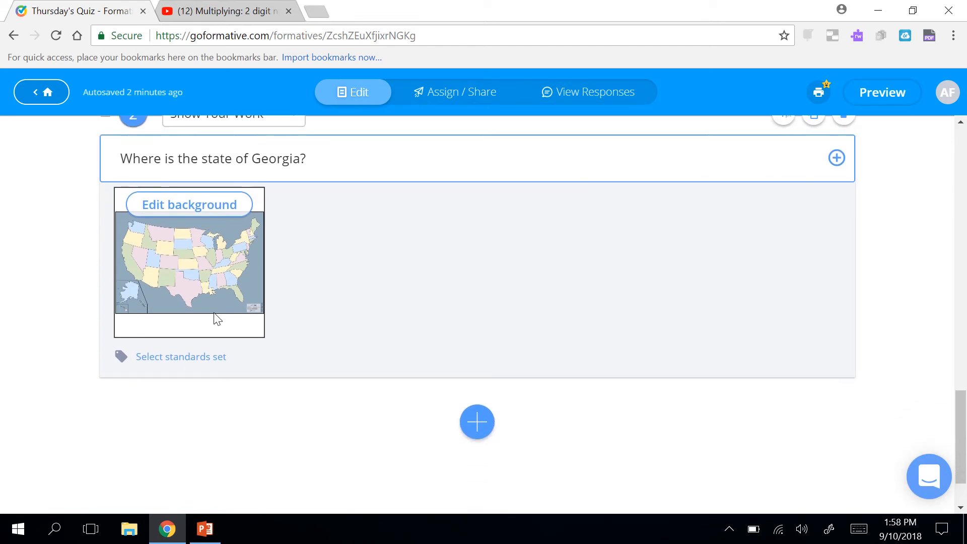
{"action": "left_click", "coordinate": [481, 423]}
{"action": "scroll", "coordinate": [487, 424], "scroll_direction": "down", "scroll_amount": 5}
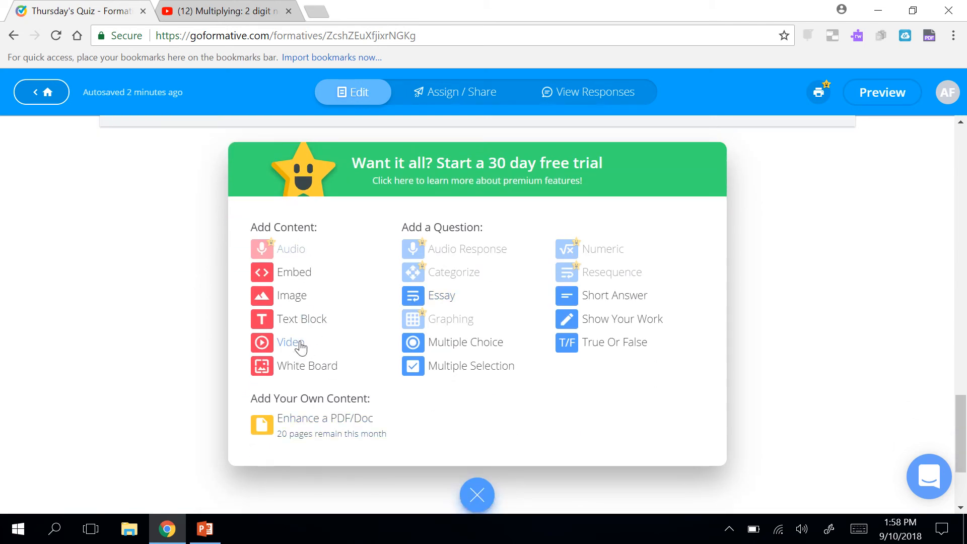
{"action": "left_click", "coordinate": [300, 347]}
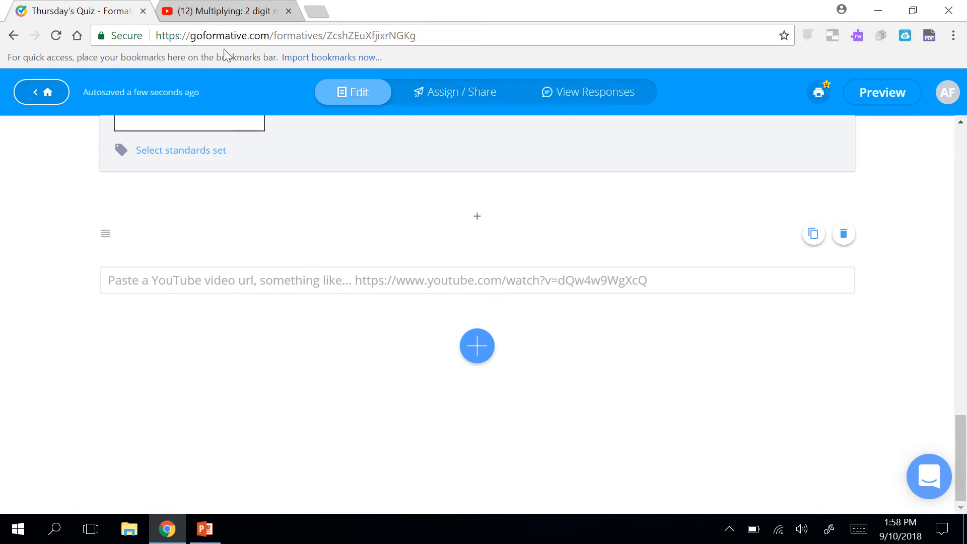
Embed the Khan Academy 'Multiplying: 2 digit numbers' YouTube video using its copied URL.
{"action": "left_click", "coordinate": [222, 16]}
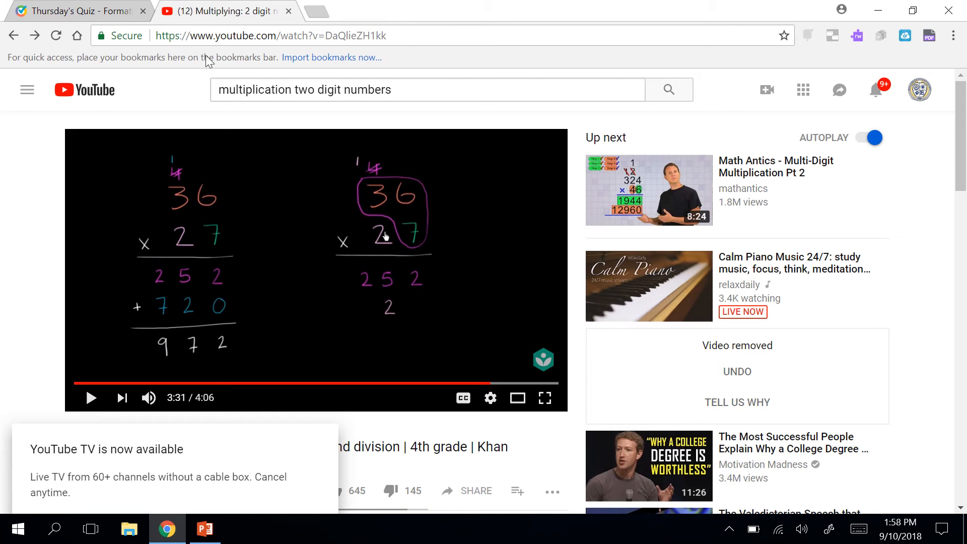
{"action": "left_click", "coordinate": [194, 32]}
{"action": "key", "text": "ctrl+c"}
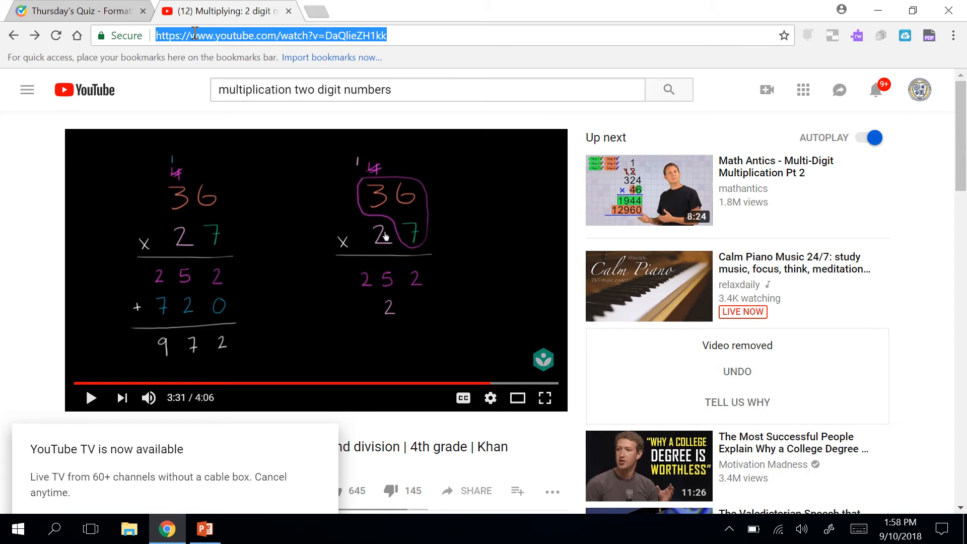
{"action": "left_click", "coordinate": [100, 15]}
{"action": "left_click", "coordinate": [253, 280]}
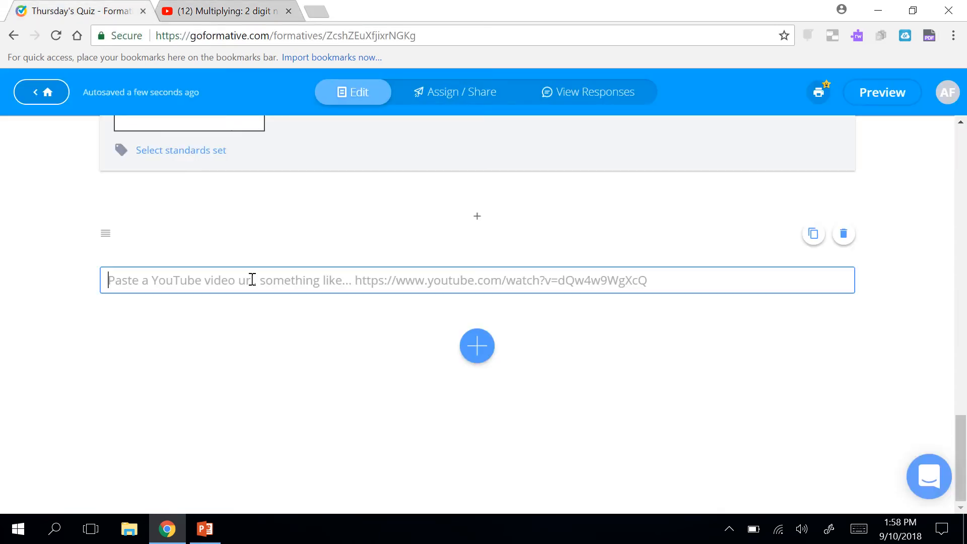
{"action": "key", "text": "ctrl+v"}
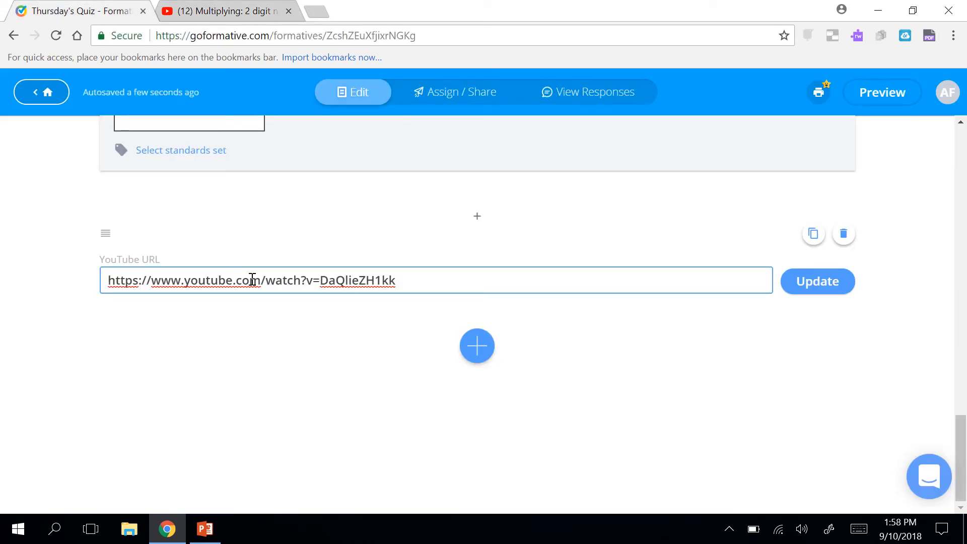
{"action": "left_click", "coordinate": [825, 285]}
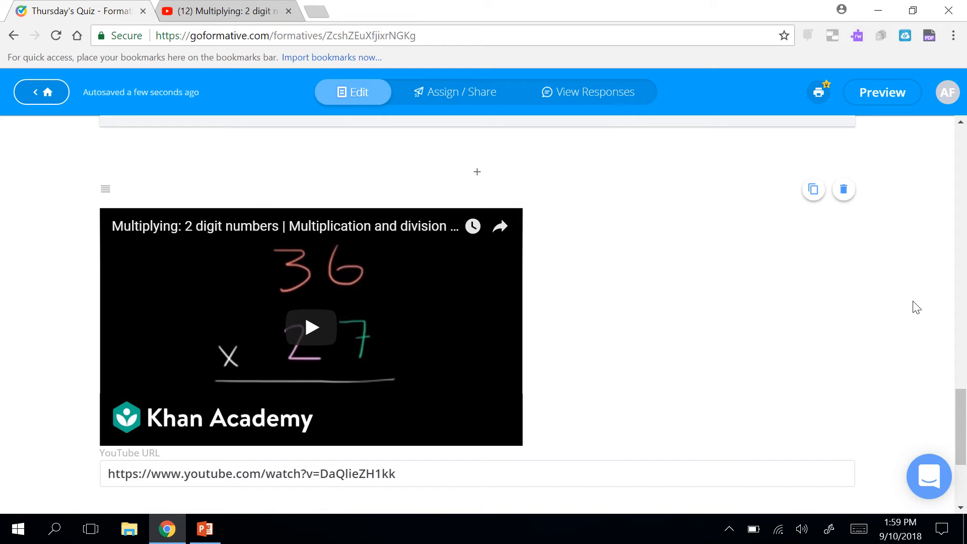
Bring up the add-item panel below the embedded Khan Academy video.
{"action": "scroll", "coordinate": [816, 312], "scroll_direction": "down", "scroll_amount": 2}
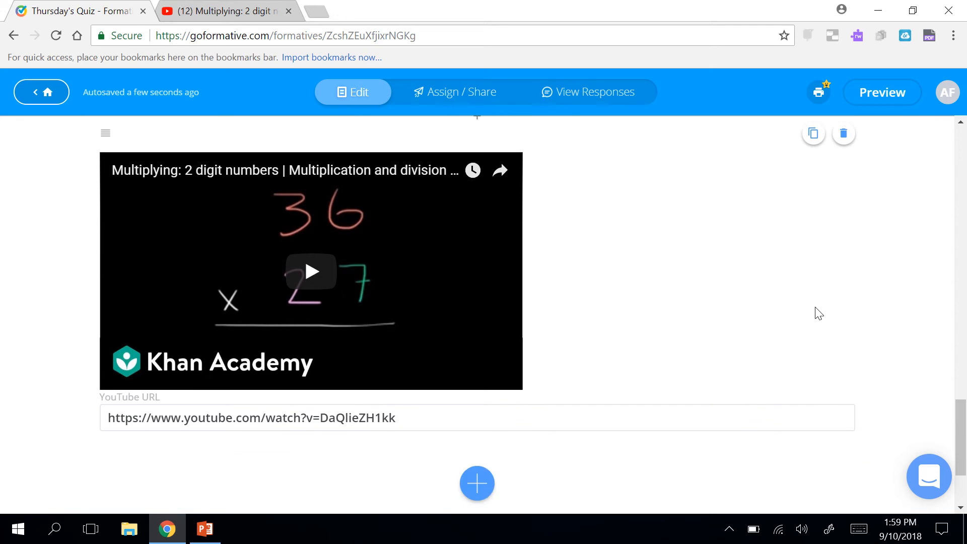
{"action": "scroll", "coordinate": [818, 313], "scroll_direction": "up", "scroll_amount": 1}
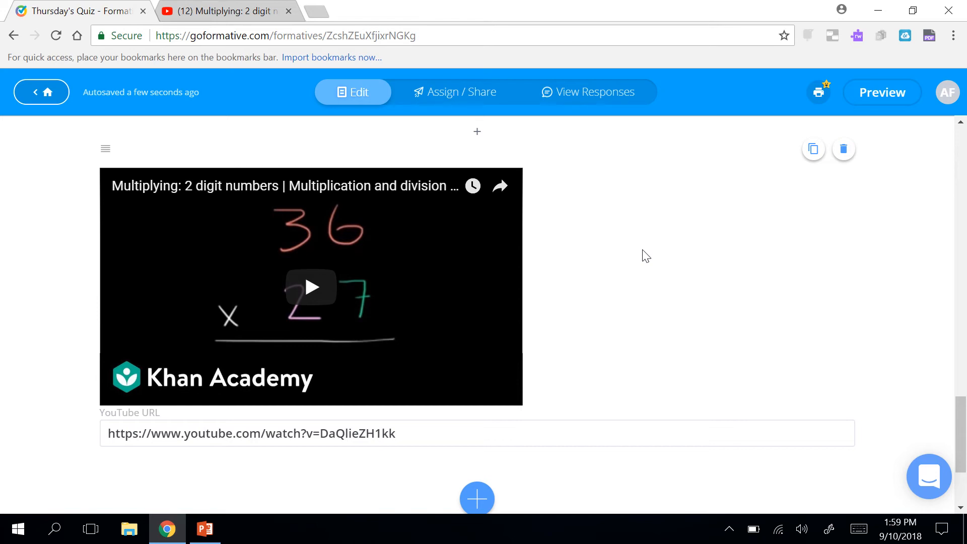
{"action": "scroll", "coordinate": [646, 256], "scroll_direction": "down", "scroll_amount": 1}
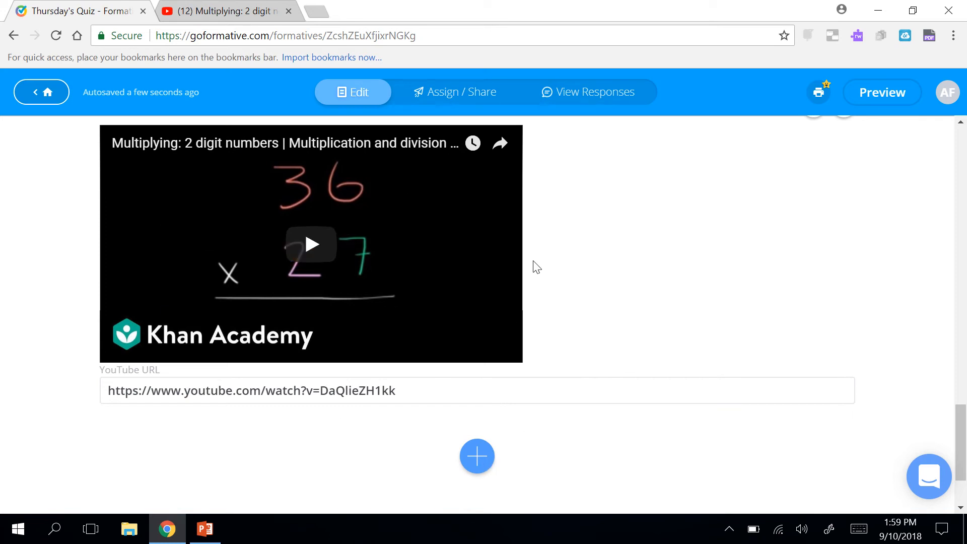
{"action": "left_click", "coordinate": [476, 460]}
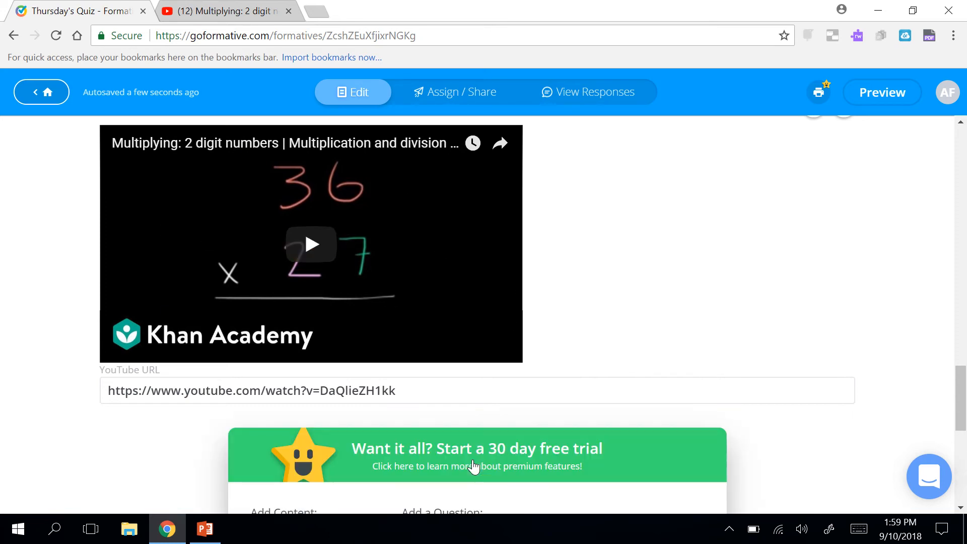
Add a Short Answer question 3 reading 'What is 22 x 2?'.
{"action": "scroll", "coordinate": [473, 467], "scroll_direction": "down", "scroll_amount": 4}
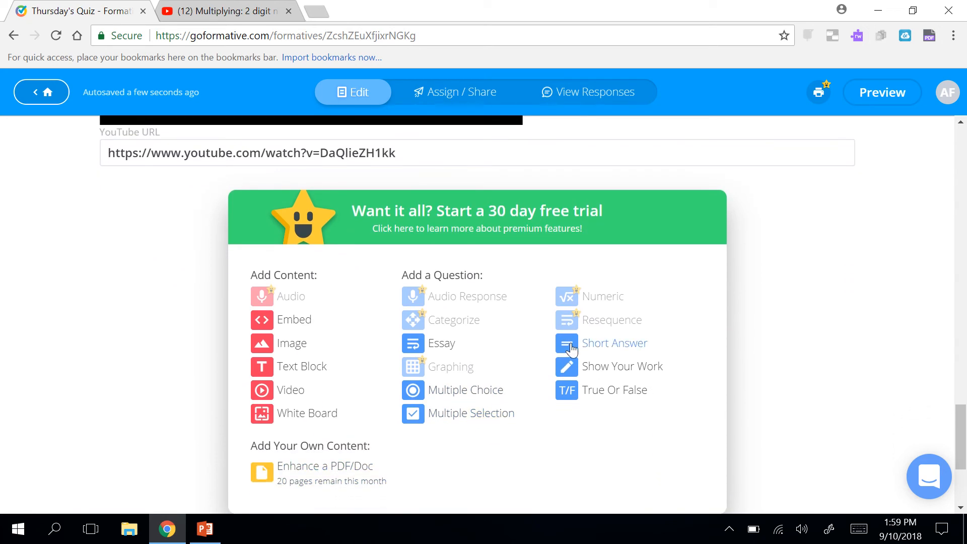
{"action": "left_click", "coordinate": [591, 346]}
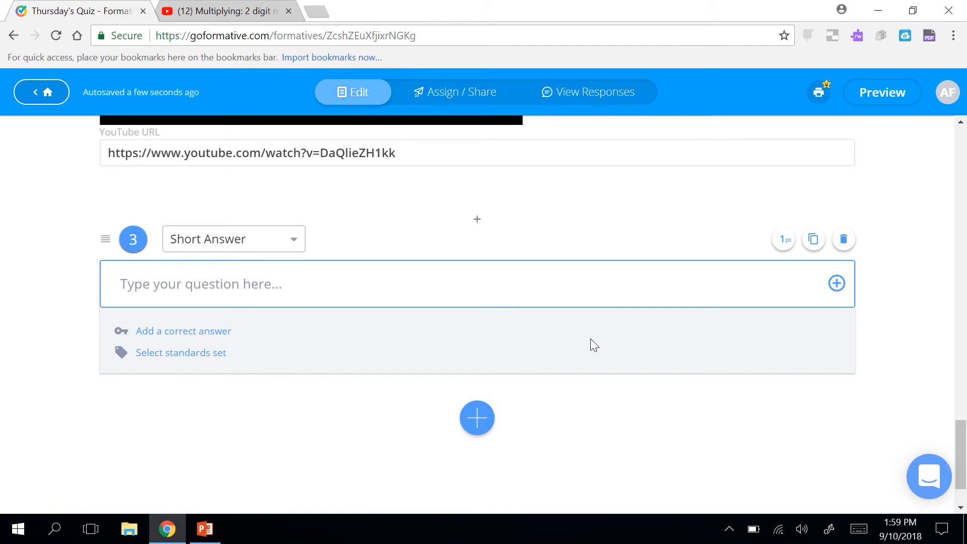
{"action": "left_click", "coordinate": [535, 282]}
{"action": "type", "text": "What "}
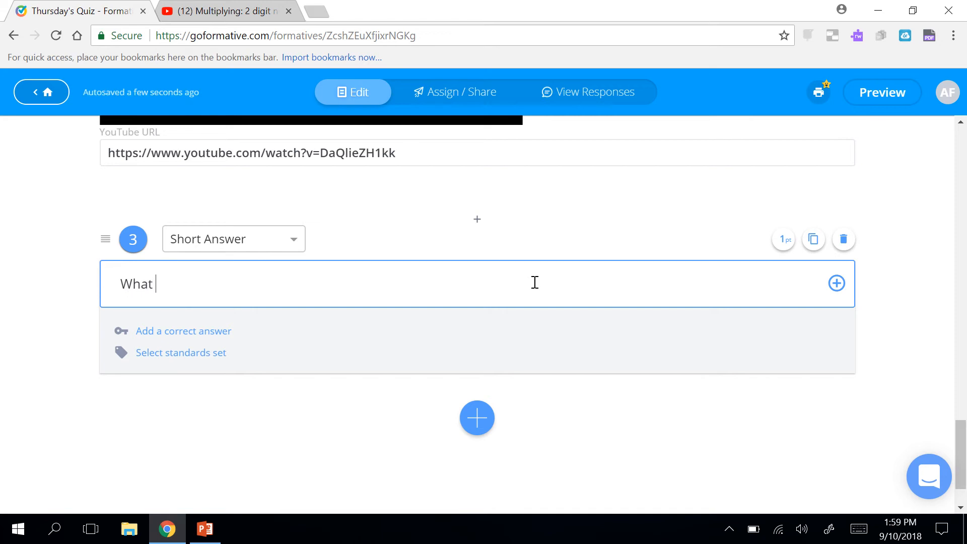
{"action": "type", "text": "is 22 x 2?"}
Enter 44 as question 3's correct answer.
{"action": "left_click", "coordinate": [225, 332]}
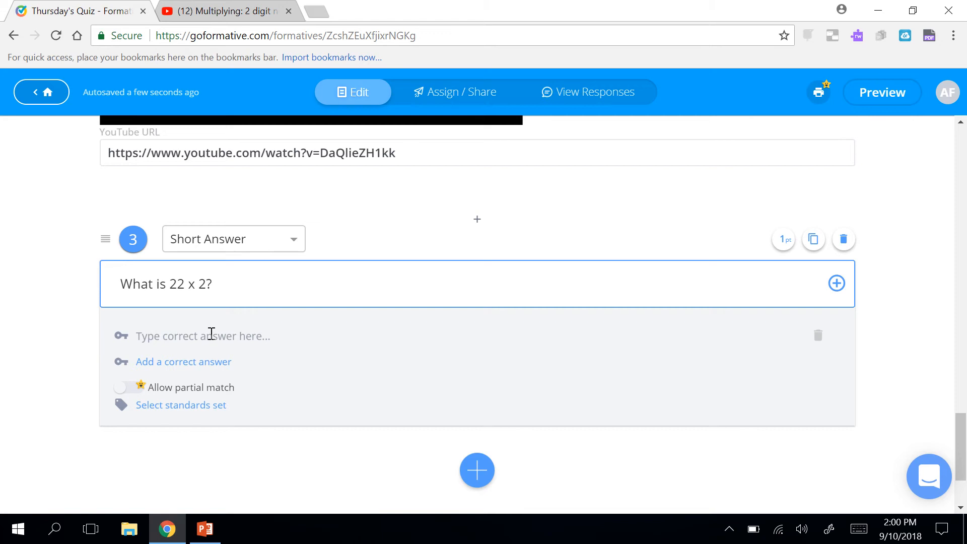
{"action": "left_click", "coordinate": [212, 333]}
{"action": "left_click", "coordinate": [210, 334]}
{"action": "left_click", "coordinate": [211, 333]}
{"action": "type", "text": "44"}
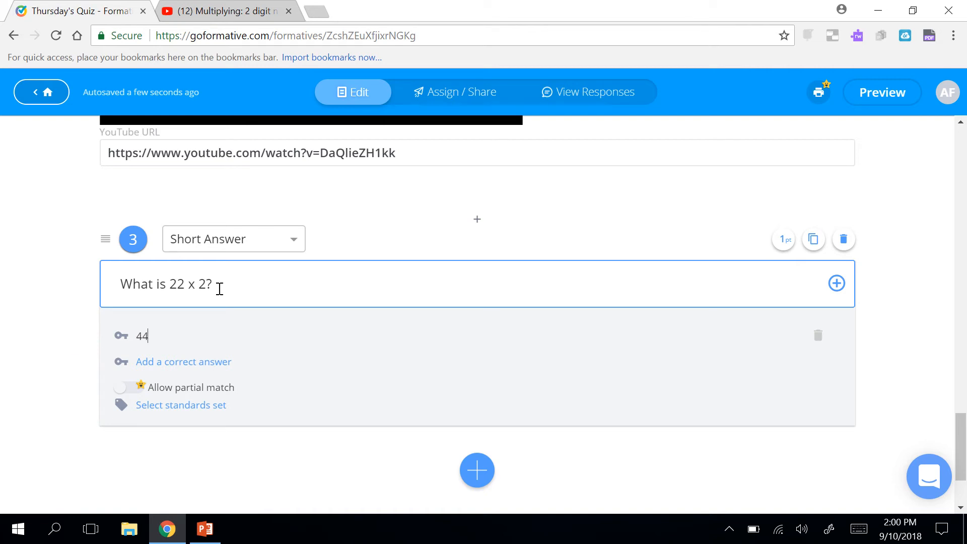
{"action": "left_click_drag", "start_coordinate": [214, 286], "coordinate": [119, 292]}
Change question 3's prompt to 'Who was the first President?'.
{"action": "left_click", "coordinate": [214, 279]}
{"action": "left_click_drag", "start_coordinate": [218, 279], "coordinate": [117, 286]}
{"action": "type", "text": "Who w"}
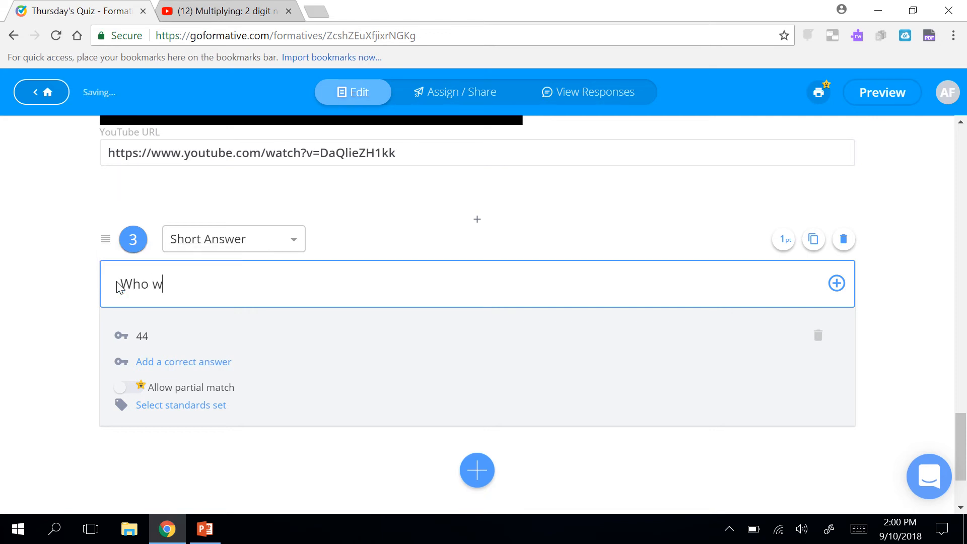
{"action": "type", "text": "as the first "}
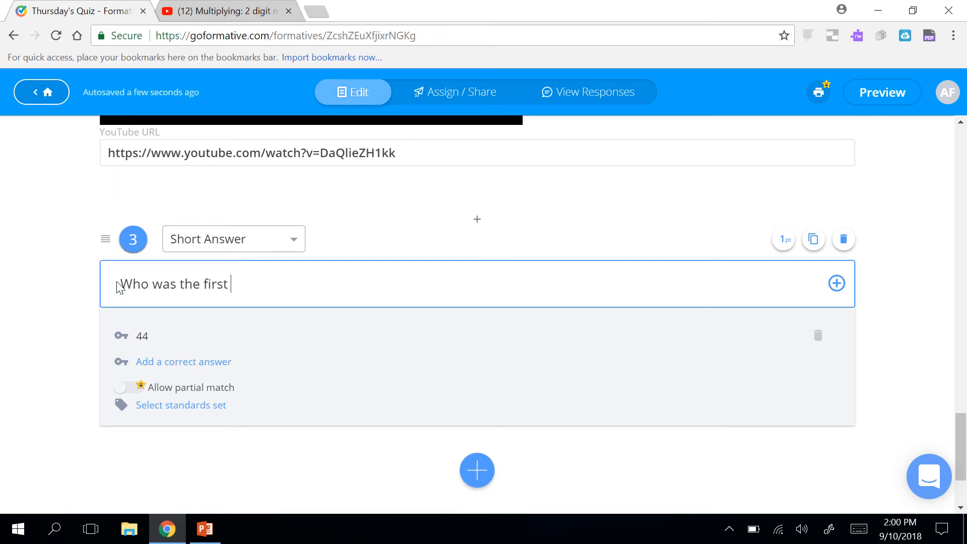
{"action": "type", "text": "President?"}
Replace answer 44 with 'George Washington' and add more accepted-answer entries.
{"action": "left_click", "coordinate": [152, 334]}
{"action": "key", "text": "BackSpace"}
{"action": "key", "text": "BackSpace"}
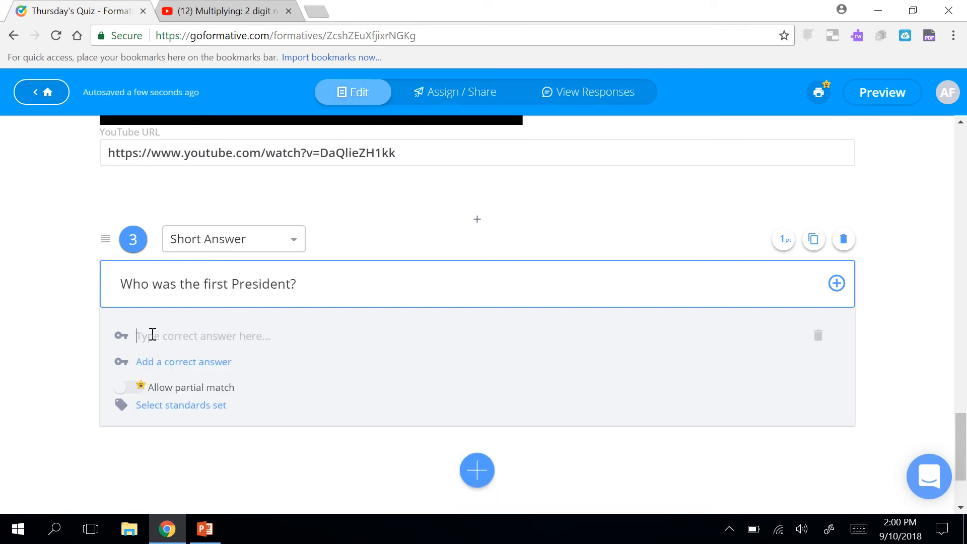
{"action": "type", "text": "Georgia W"}
{"action": "key", "text": "BackSpace"}
{"action": "key", "text": "BackSpace"}
{"action": "key", "text": "BackSpace"}
{"action": "key", "text": "BackSpace"}
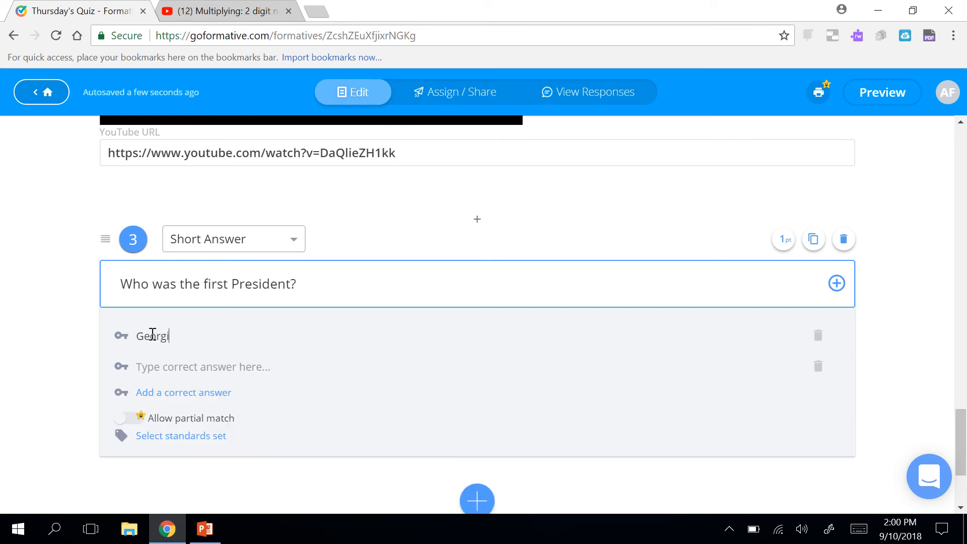
{"action": "type", "text": "e Washington"}
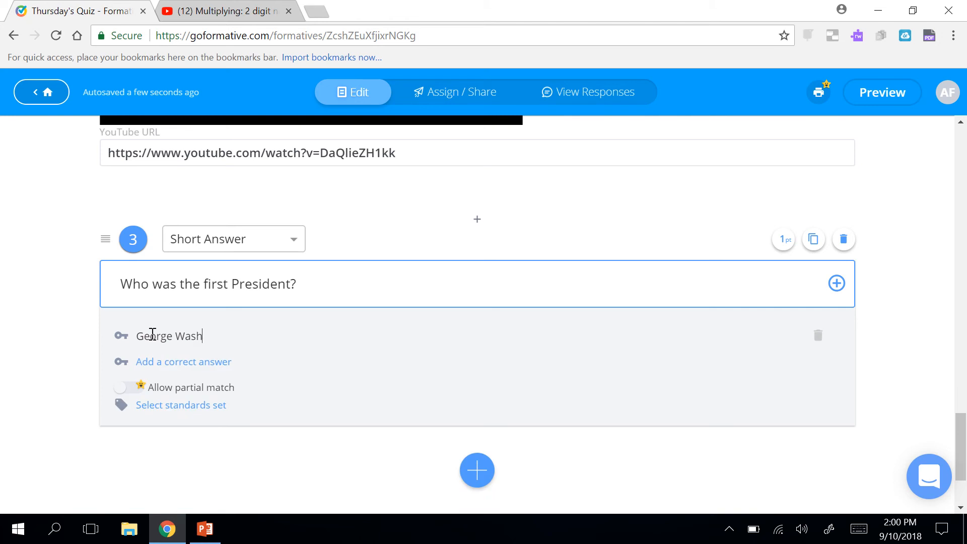
{"action": "left_click", "coordinate": [166, 363]}
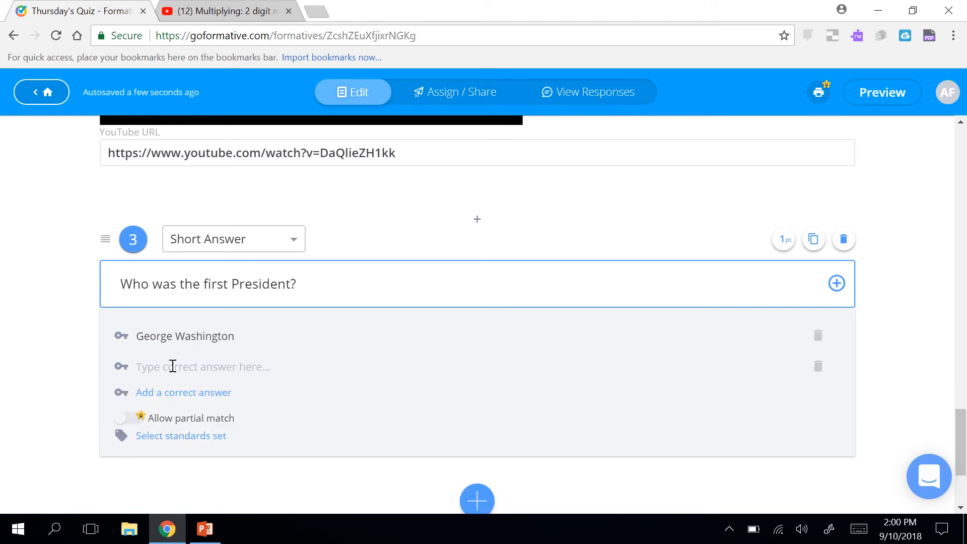
{"action": "type", "text": "georg"}
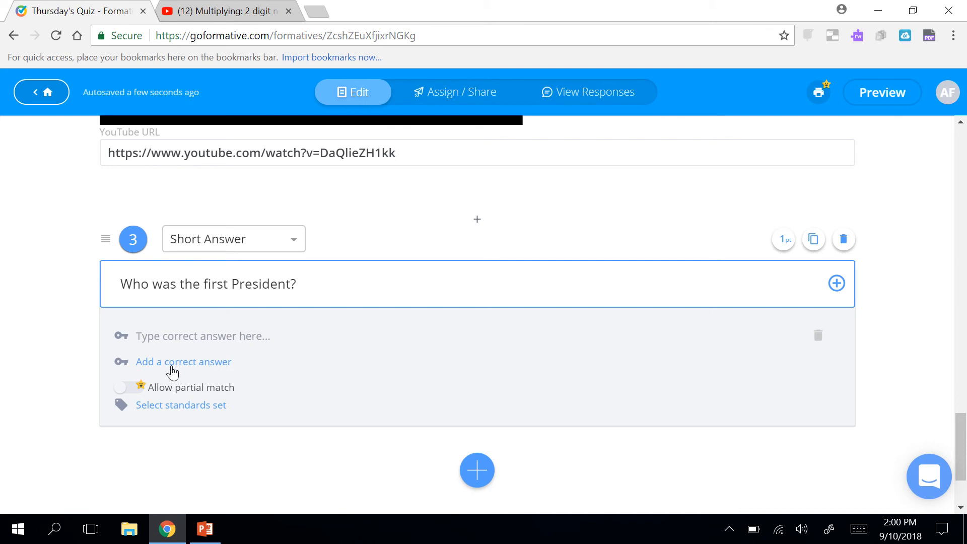
{"action": "left_click", "coordinate": [173, 364]}
Try variant answers 'Georgie Washington' and 'george washinton', then erase them.
{"action": "left_click", "coordinate": [160, 330]}
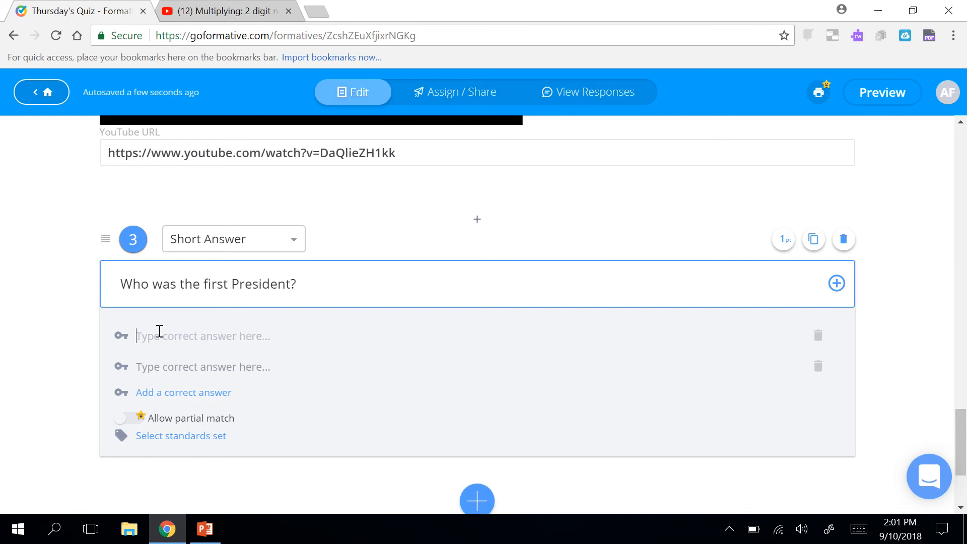
{"action": "type", "text": "Georgie Washington"}
{"action": "left_click", "coordinate": [165, 365]}
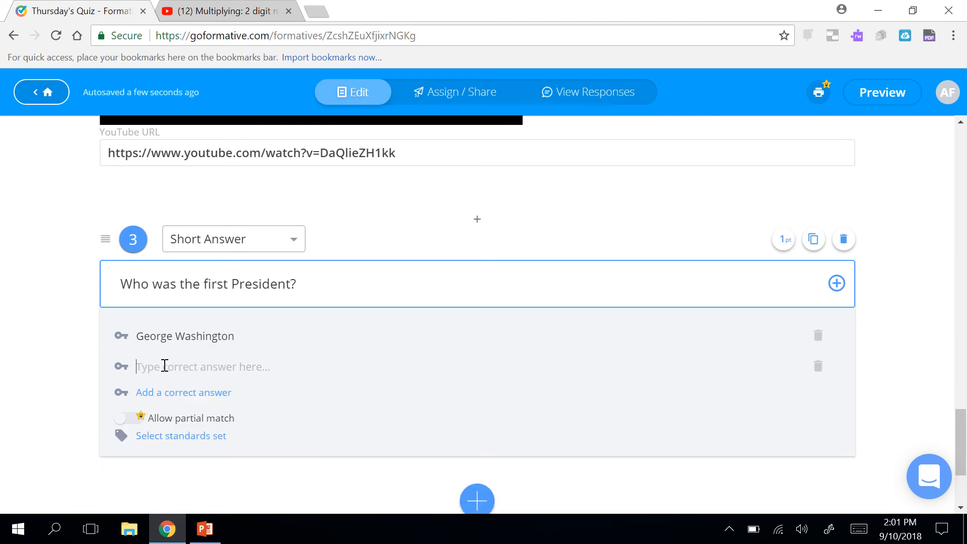
{"action": "type", "text": "g"}
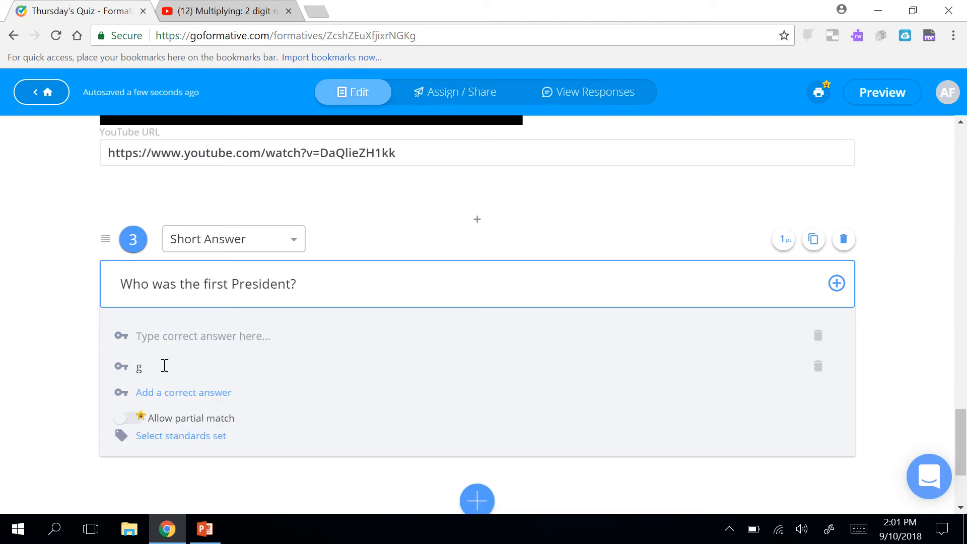
{"action": "type", "text": "eorge washt"}
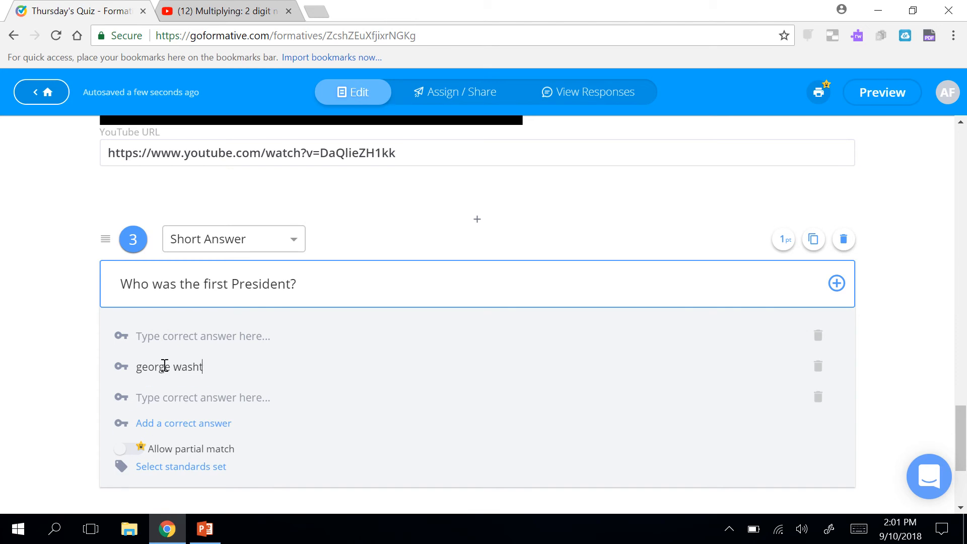
{"action": "key", "text": "BackSpace"}
{"action": "type", "text": "inton"}
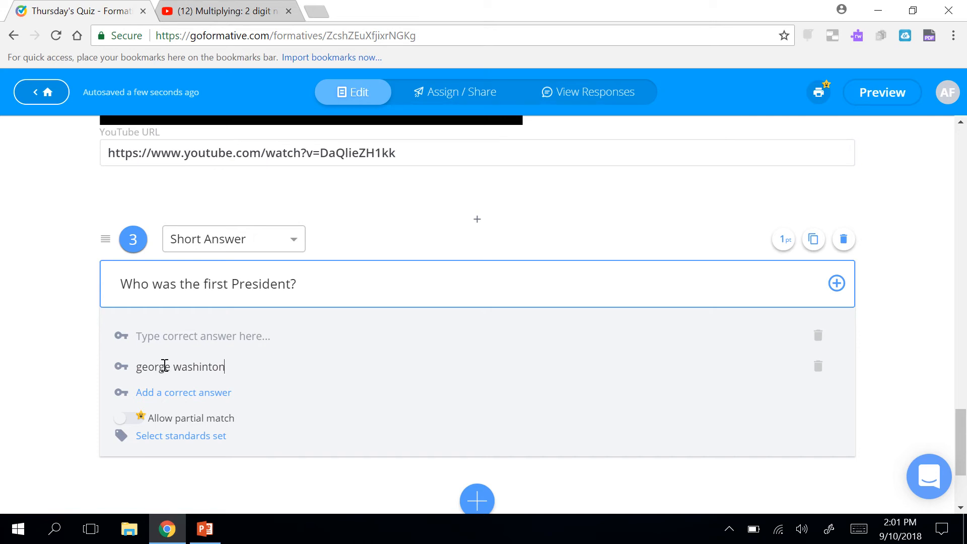
{"action": "key", "text": "BackSpace"}
{"action": "key", "text": "BackSpace"}
{"action": "key", "text": "BackSpace"}
{"action": "key", "text": "BackSpace"}
{"action": "key", "text": "BackSpace"}
{"action": "key", "text": "BackSpace"}
{"action": "key", "text": "BackSpace"}
{"action": "key", "text": "BackSpace"}
{"action": "key", "text": "BackSpace"}
{"action": "key", "text": "BackSpace"}
{"action": "key", "text": "BackSpace"}
{"action": "key", "text": "BackSpace"}
{"action": "key", "text": "BackSpace"}
{"action": "key", "text": "BackSpace"}
{"action": "key", "text": "BackSpace"}
{"action": "key", "text": "BackSpace"}
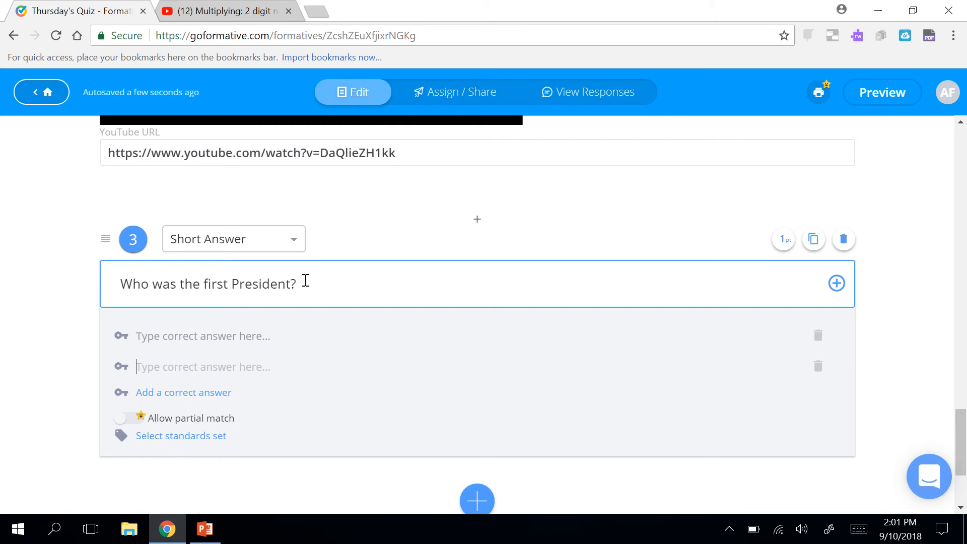
{"action": "left_click_drag", "start_coordinate": [291, 286], "coordinate": [118, 298]}
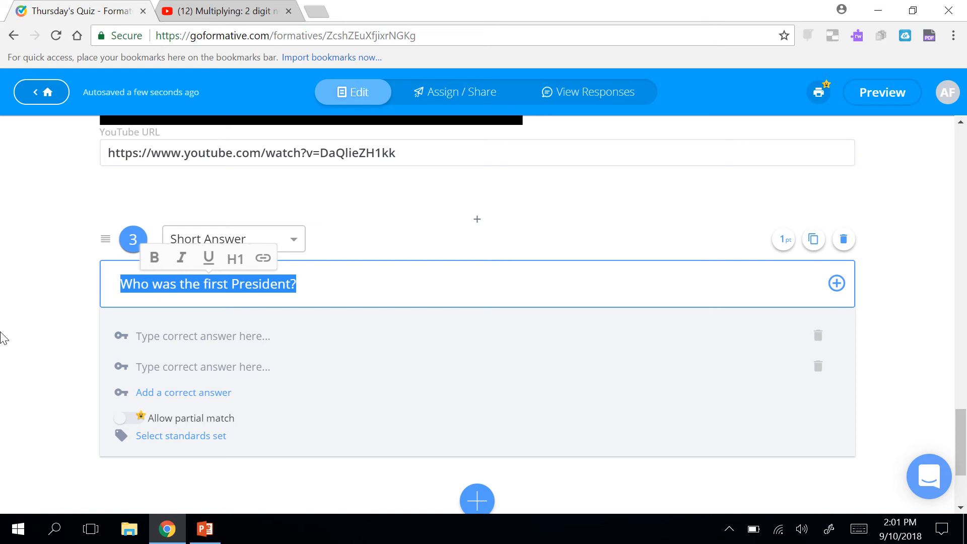
Retype question 3 as 'What is 22 x 2?' and restore 44 as its correct answer.
{"action": "type", "text": "What is 22 x 2?"}
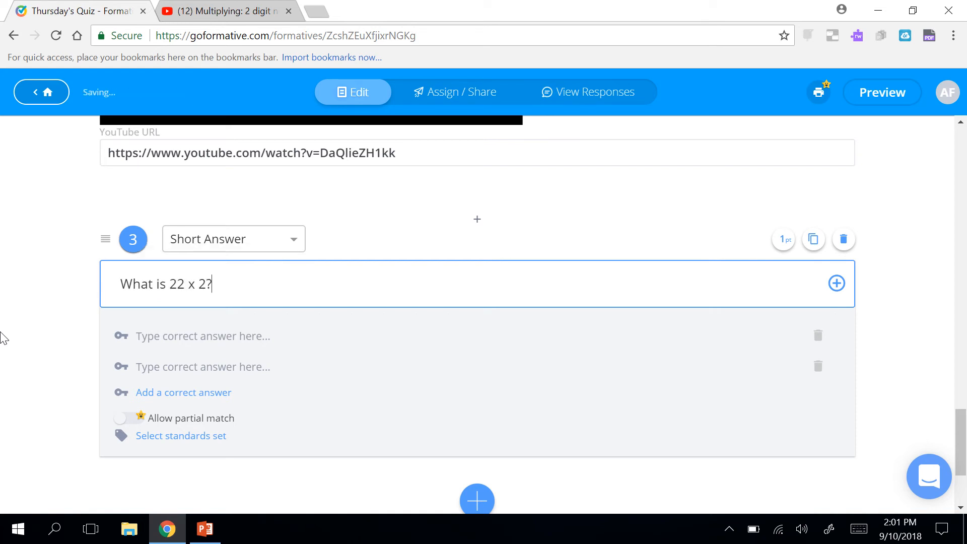
{"action": "left_click", "coordinate": [166, 341]}
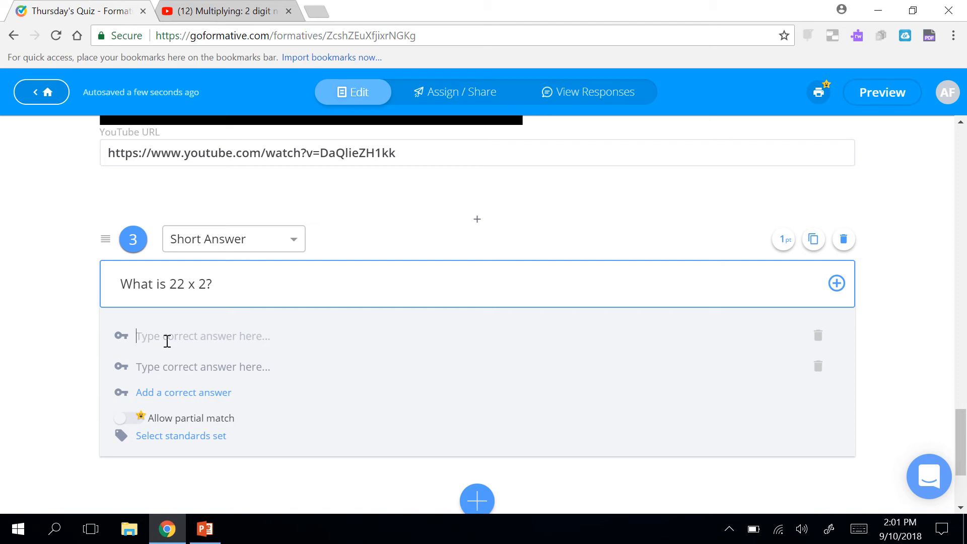
{"action": "type", "text": "44"}
{"action": "scroll", "coordinate": [76, 339], "scroll_direction": "down", "scroll_amount": 1}
{"action": "scroll", "coordinate": [77, 338], "scroll_direction": "up", "scroll_amount": 1}
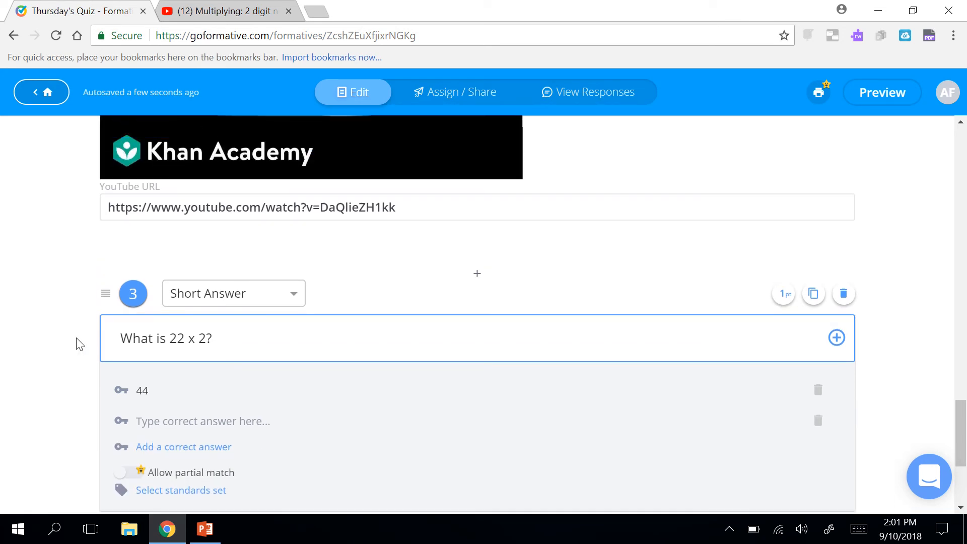
{"action": "scroll", "coordinate": [77, 338], "scroll_direction": "down", "scroll_amount": 2}
{"action": "scroll", "coordinate": [77, 345], "scroll_direction": "down", "scroll_amount": 2}
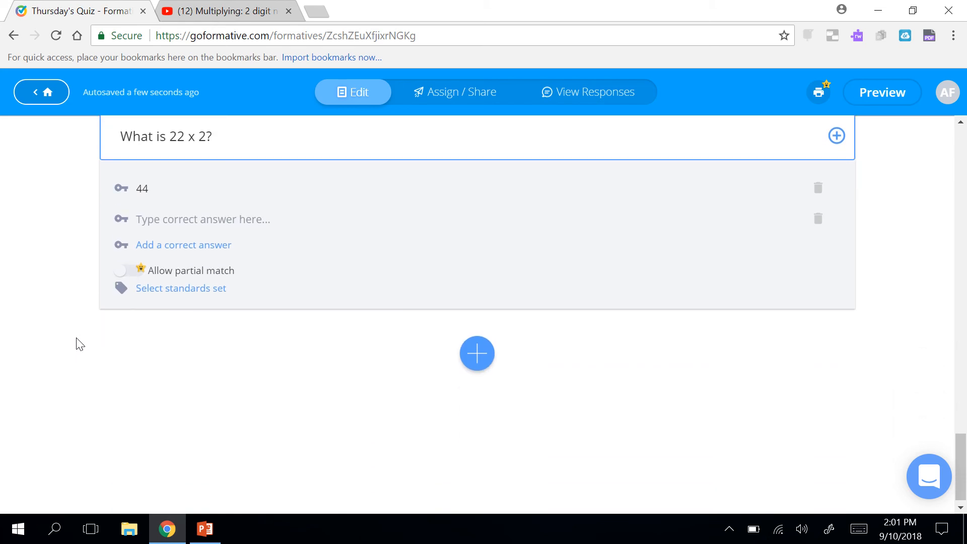
{"action": "scroll", "coordinate": [77, 344], "scroll_direction": "up", "scroll_amount": 3}
{"action": "scroll", "coordinate": [77, 344], "scroll_direction": "down", "scroll_amount": 1}
{"action": "scroll", "coordinate": [76, 345], "scroll_direction": "down", "scroll_amount": 2}
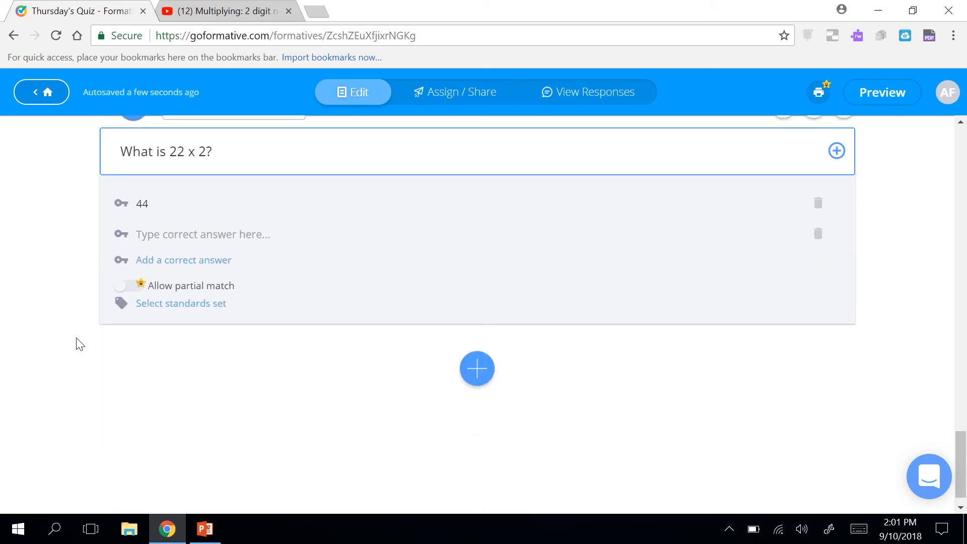
Add a text block reminding students about adding a zero as a placeholder after dividing.
{"action": "left_click", "coordinate": [477, 370]}
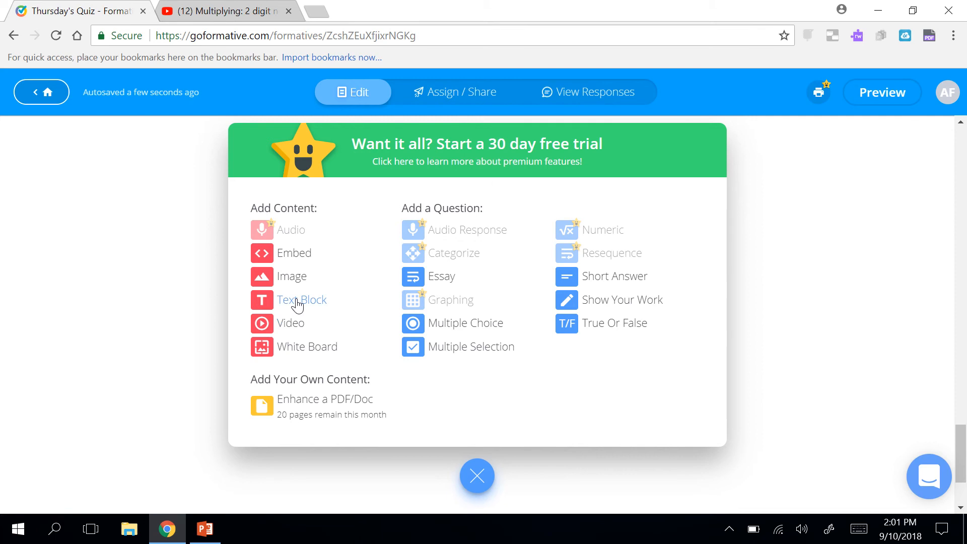
{"action": "left_click", "coordinate": [301, 301]}
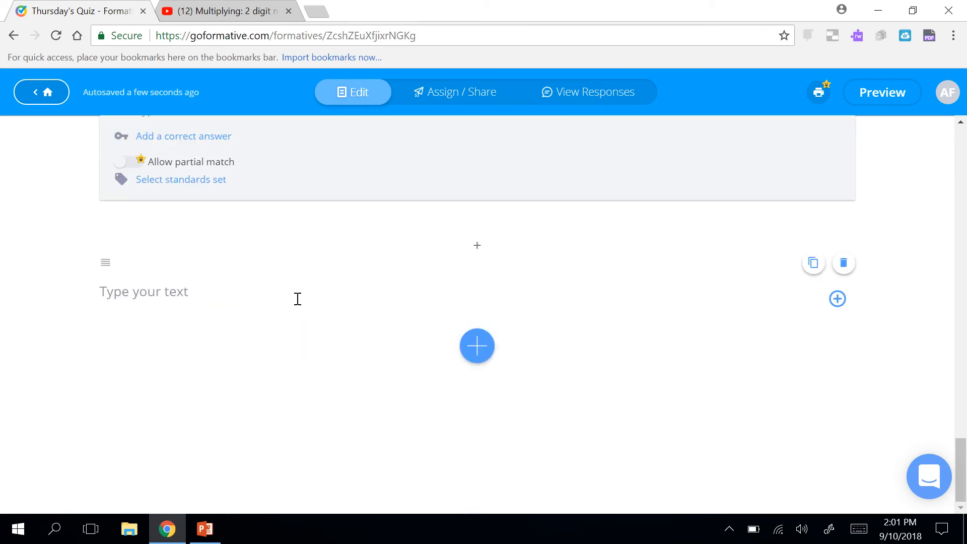
{"action": "left_click", "coordinate": [209, 298]}
{"action": "type", "text": "R"}
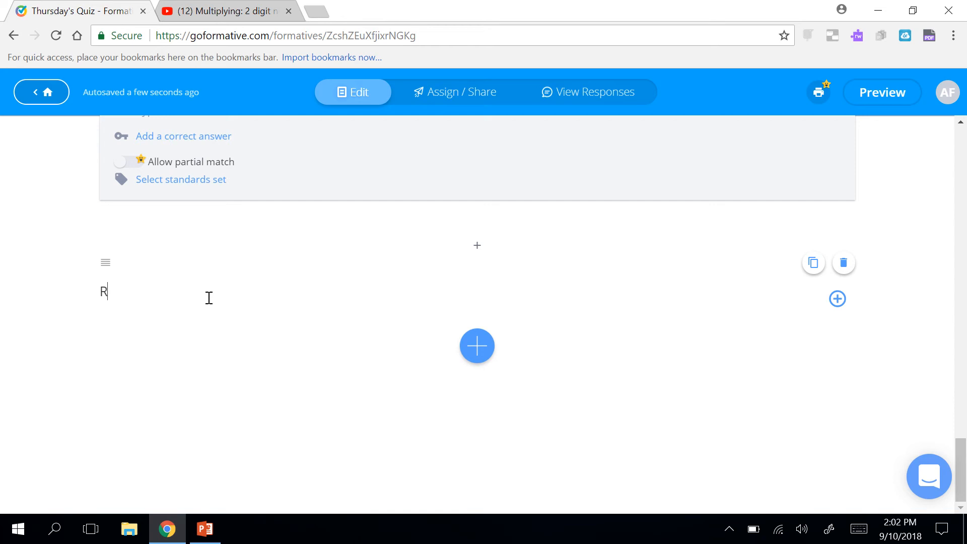
{"action": "type", "text": "emember that today in clas"}
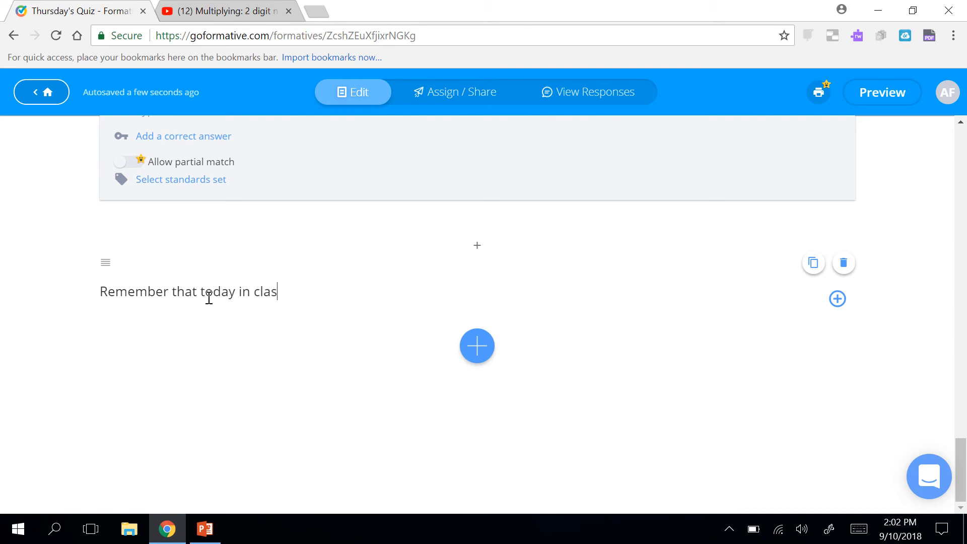
{"action": "type", "text": "s, we talked about"}
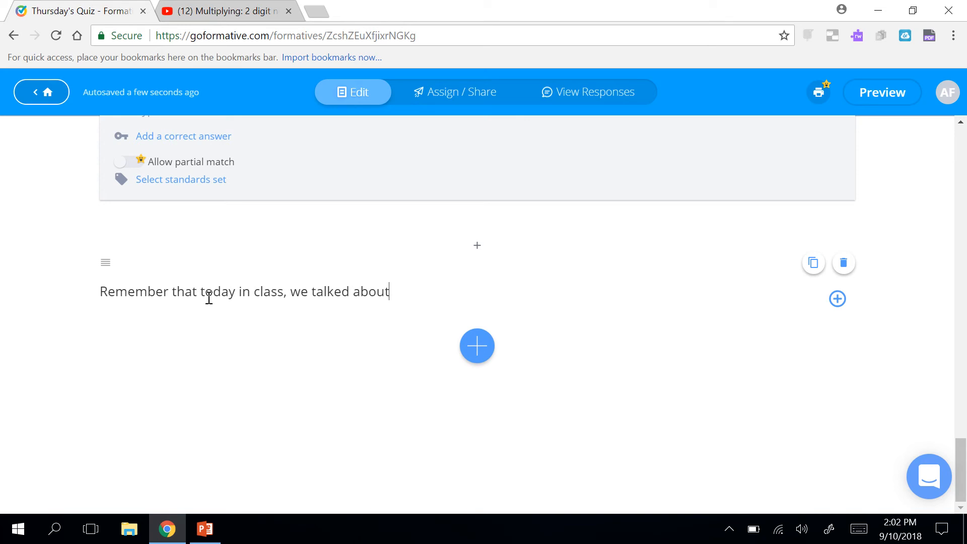
{"action": "type", "text": " adding a zero as a p"}
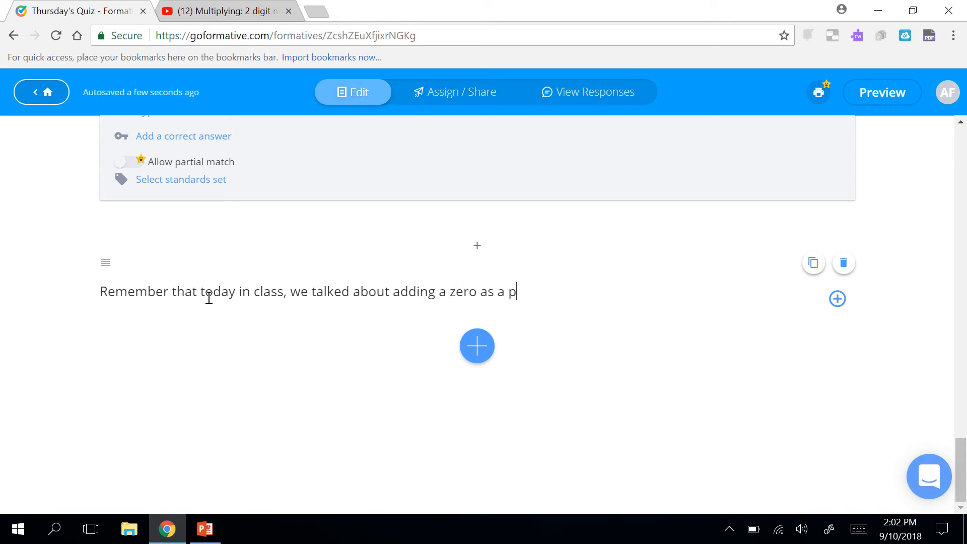
{"action": "type", "text": "laceholder after you di"}
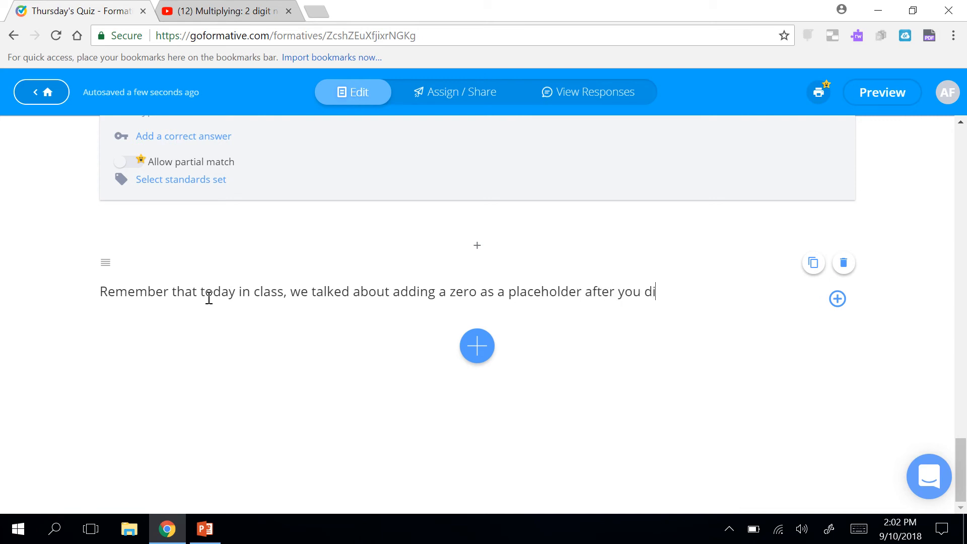
{"action": "type", "text": "vide!"}
{"action": "left_click", "coordinate": [485, 352]}
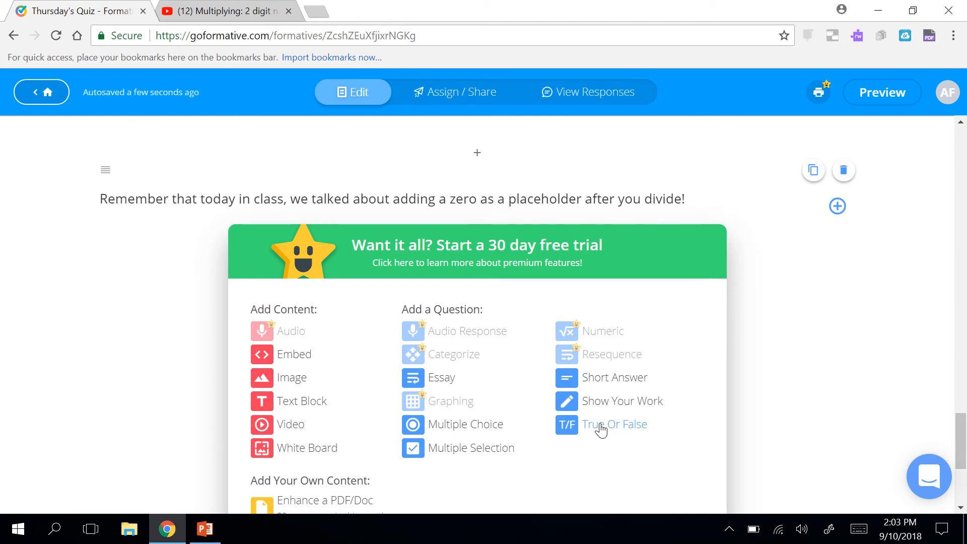
Dismiss the add-item choices and scroll back to the top of Thursday's Quiz.
{"action": "scroll", "coordinate": [602, 429], "scroll_direction": "down", "scroll_amount": 1}
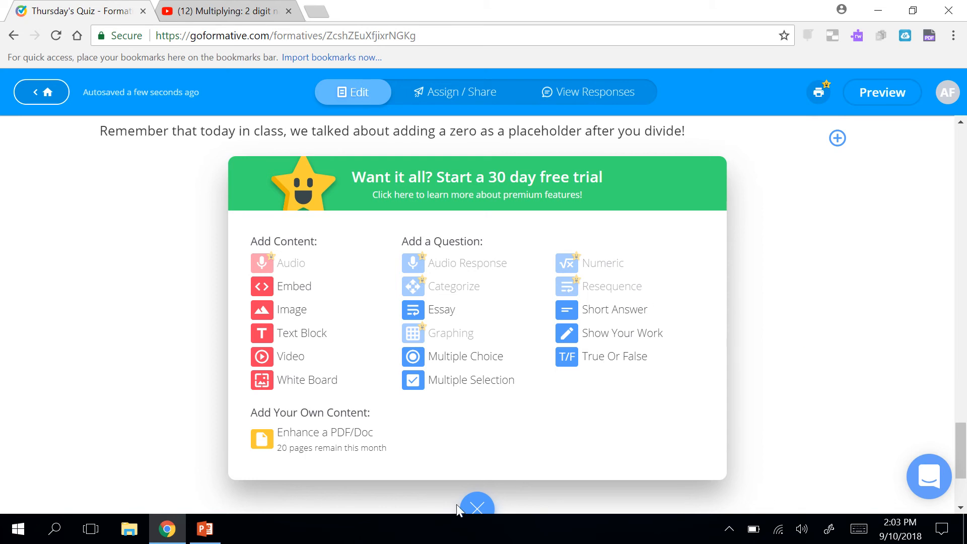
{"action": "left_click", "coordinate": [477, 507]}
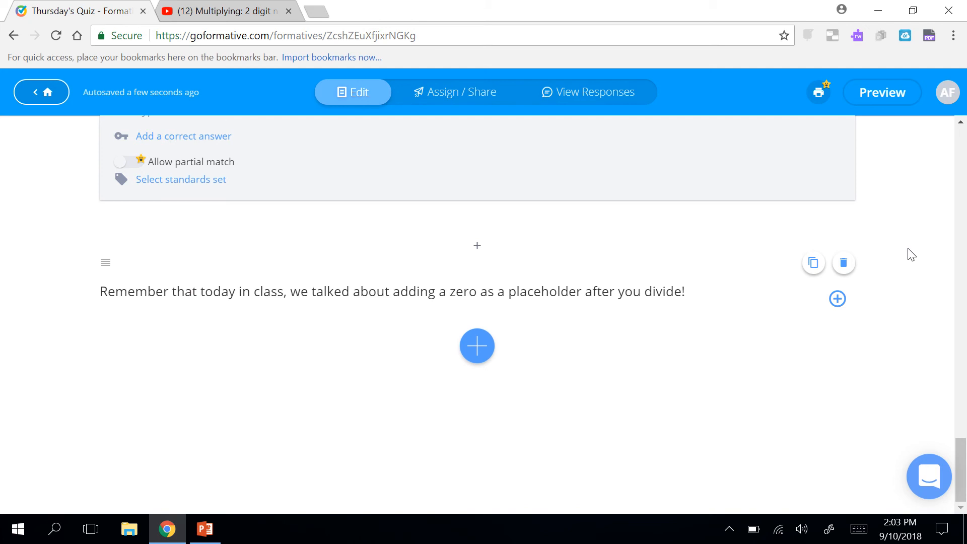
{"action": "scroll", "coordinate": [911, 254], "scroll_direction": "up", "scroll_amount": 10}
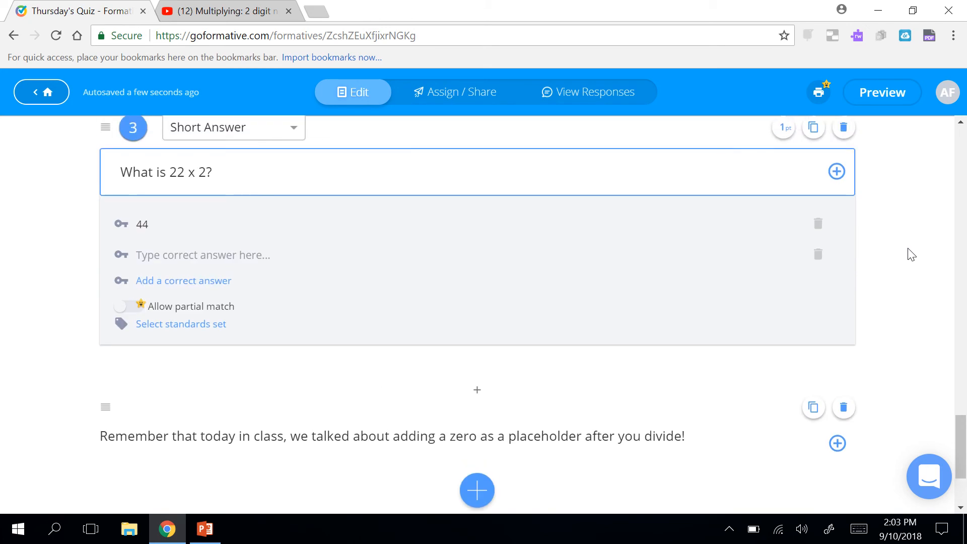
{"action": "scroll", "coordinate": [912, 255], "scroll_direction": "up", "scroll_amount": 10}
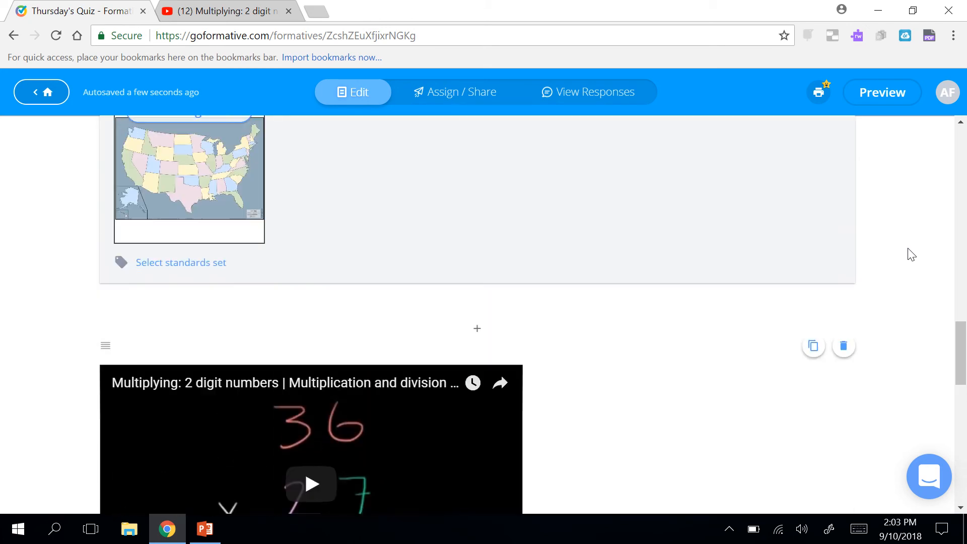
{"action": "scroll", "coordinate": [912, 254], "scroll_direction": "up", "scroll_amount": 10}
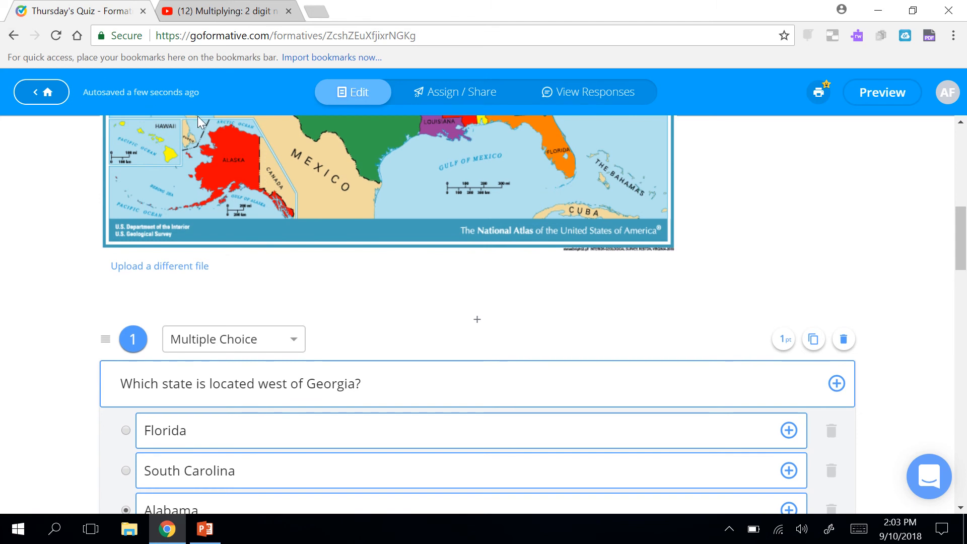
{"action": "scroll", "coordinate": [237, 183], "scroll_direction": "up", "scroll_amount": 10}
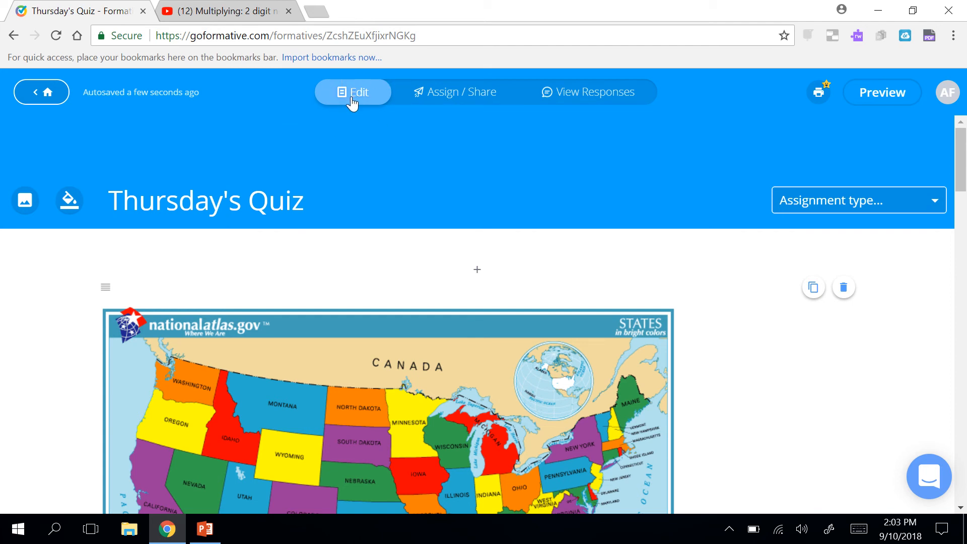
Assign the quiz to Guest Students, returning scores after the student submits.
{"action": "left_click", "coordinate": [486, 98]}
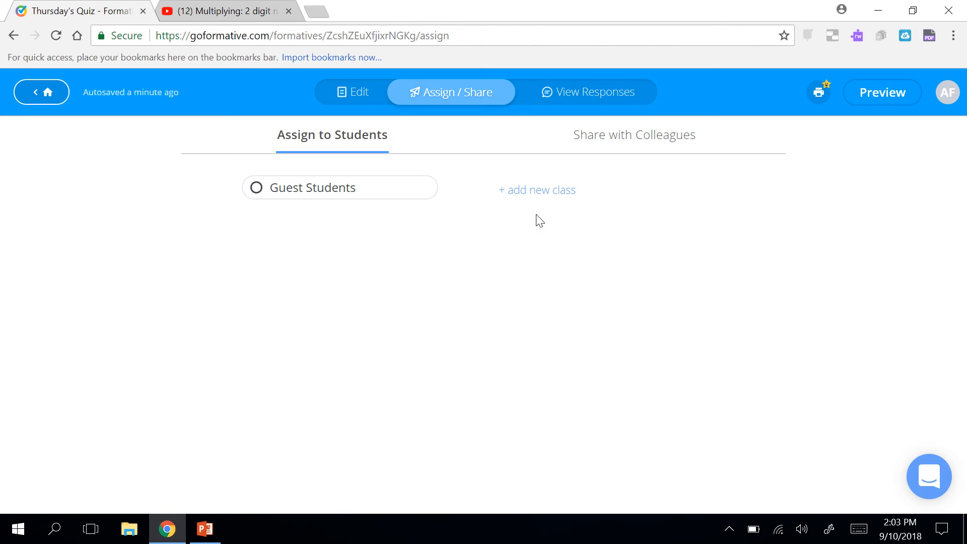
{"action": "left_click", "coordinate": [315, 200]}
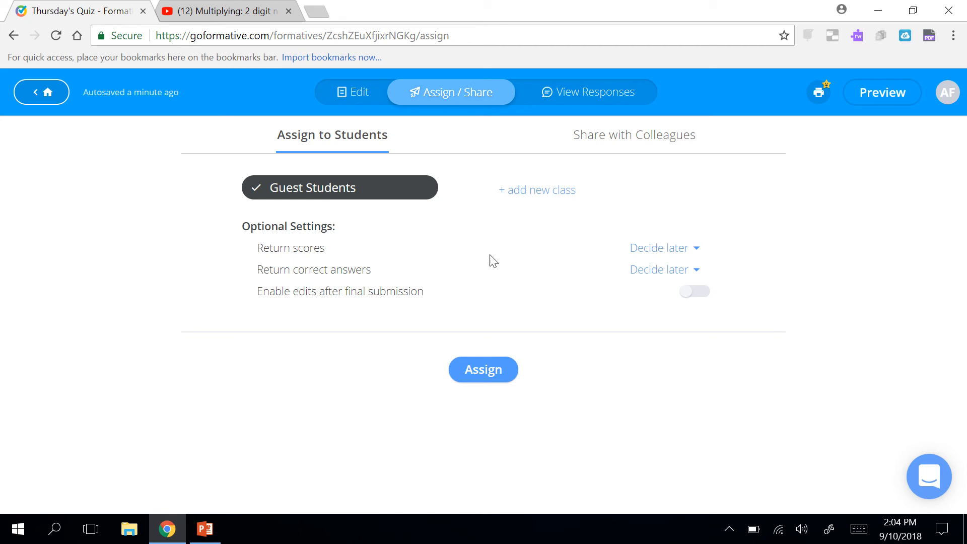
{"action": "left_click", "coordinate": [692, 253]}
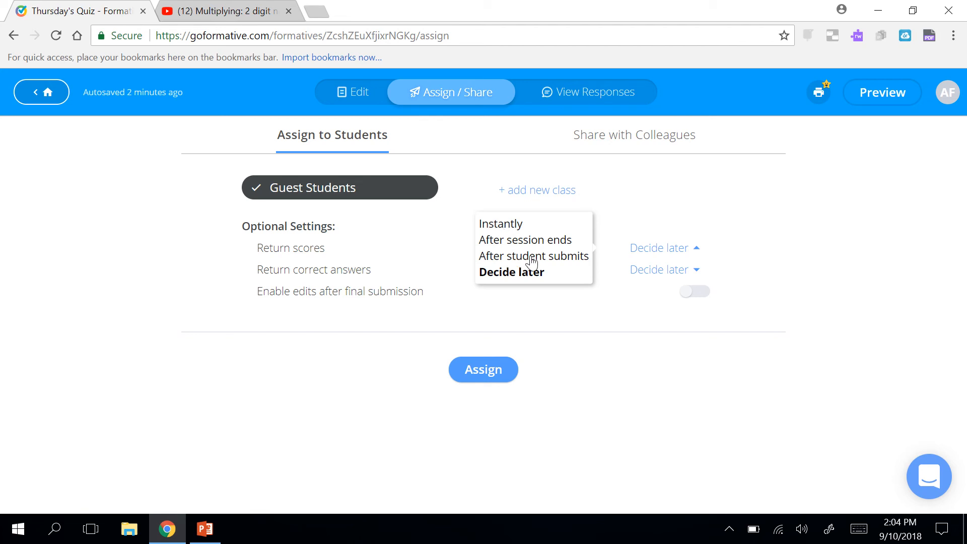
{"action": "left_click", "coordinate": [560, 257]}
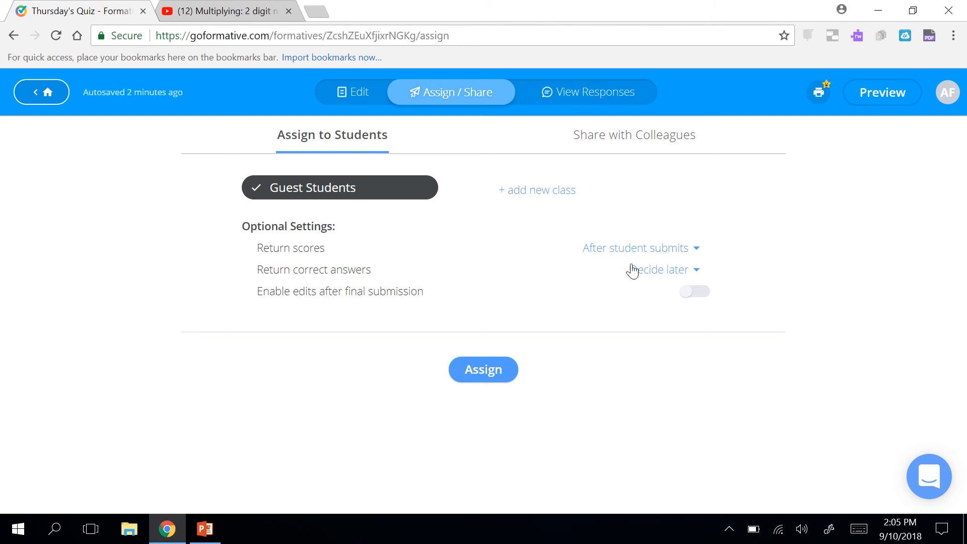
Set correct answers to be returned after the student submits.
{"action": "left_click", "coordinate": [647, 277]}
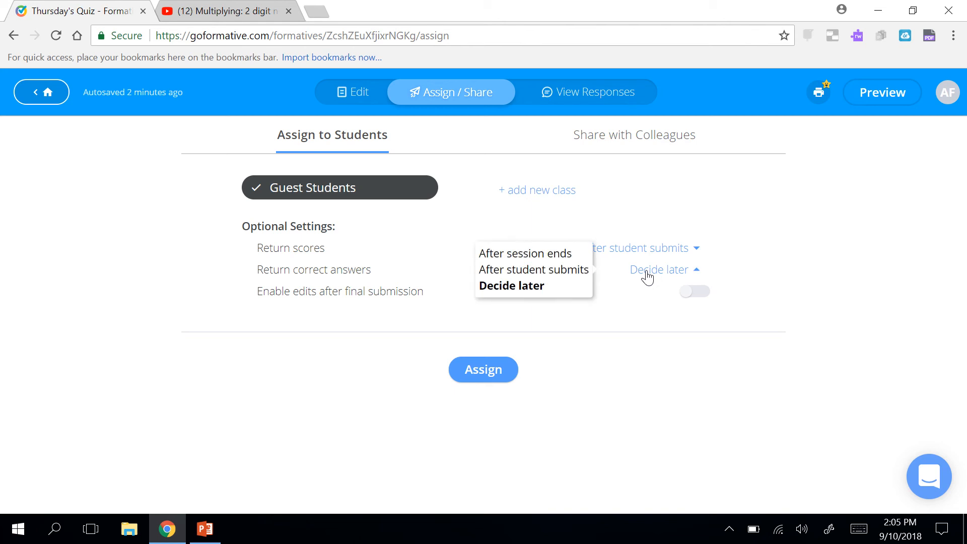
{"action": "left_click", "coordinate": [565, 271]}
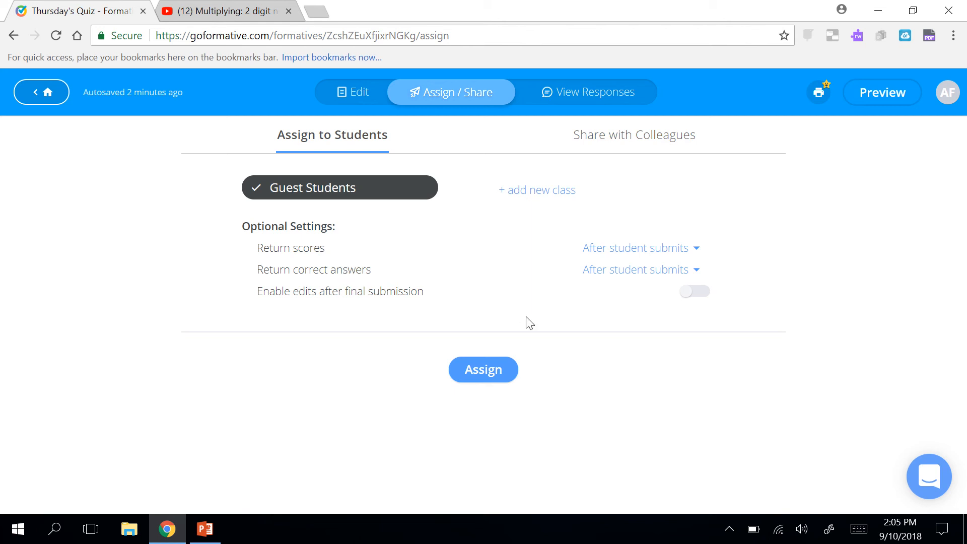
{"action": "left_click", "coordinate": [623, 270]}
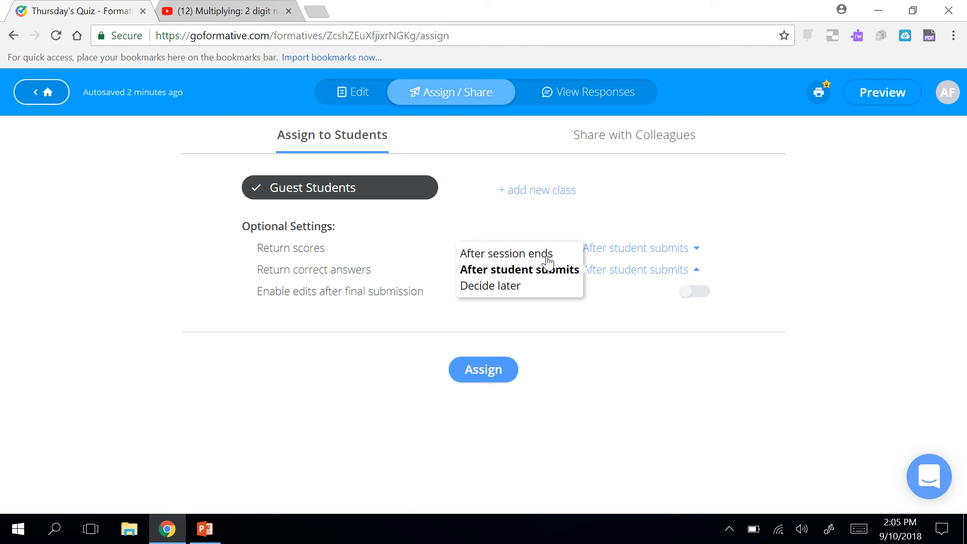
{"action": "left_click", "coordinate": [548, 275]}
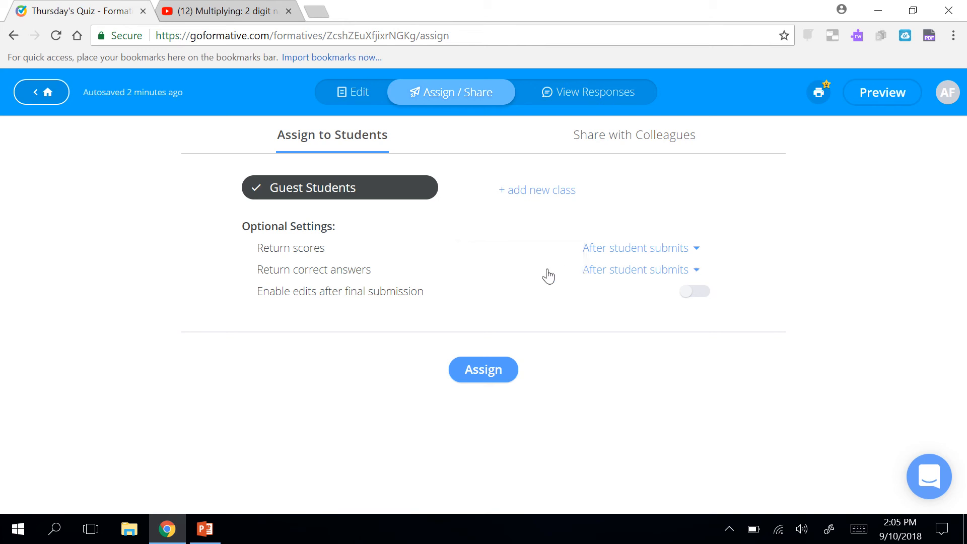
Assign the quiz, dismiss the How to Join instructions, and return to the formatives list.
{"action": "left_click", "coordinate": [471, 374]}
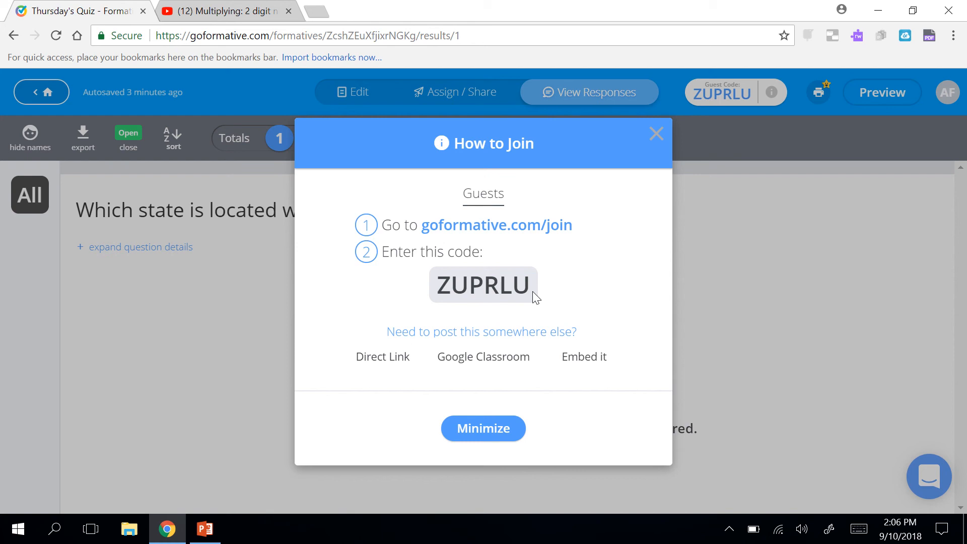
{"action": "left_click", "coordinate": [655, 134]}
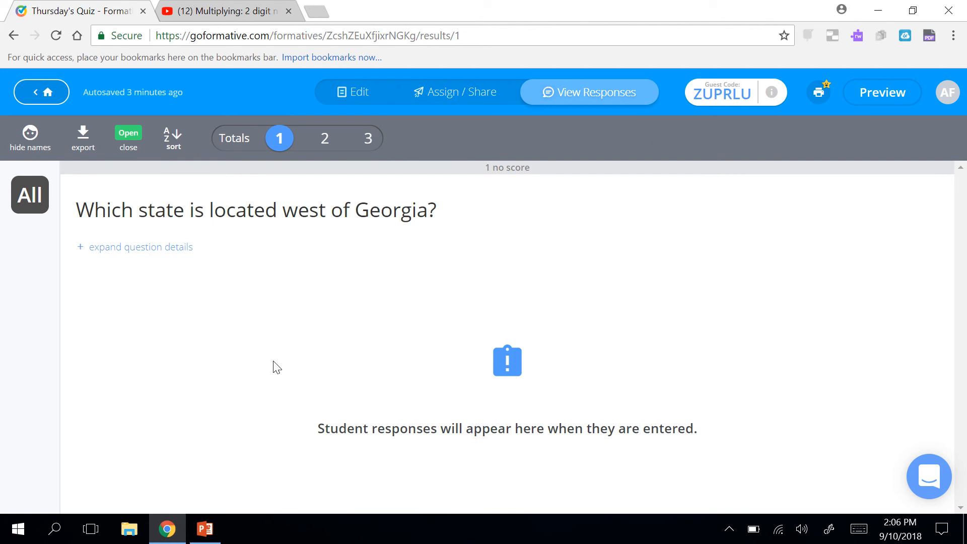
{"action": "left_click", "coordinate": [48, 93]}
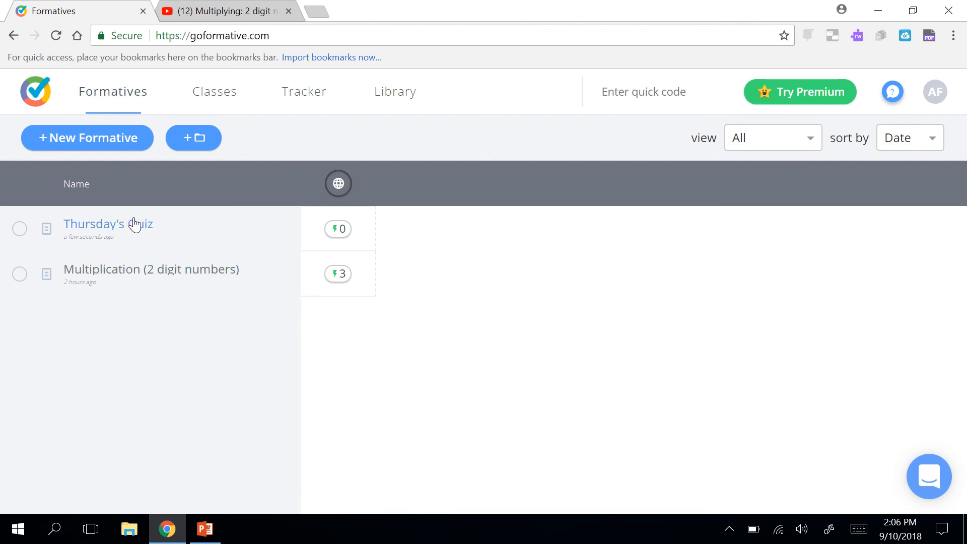
Open the Multiplication (2 digit numbers) formative and scroll through its questions, back to 'What is 23 x 2?'.
{"action": "left_click", "coordinate": [166, 276]}
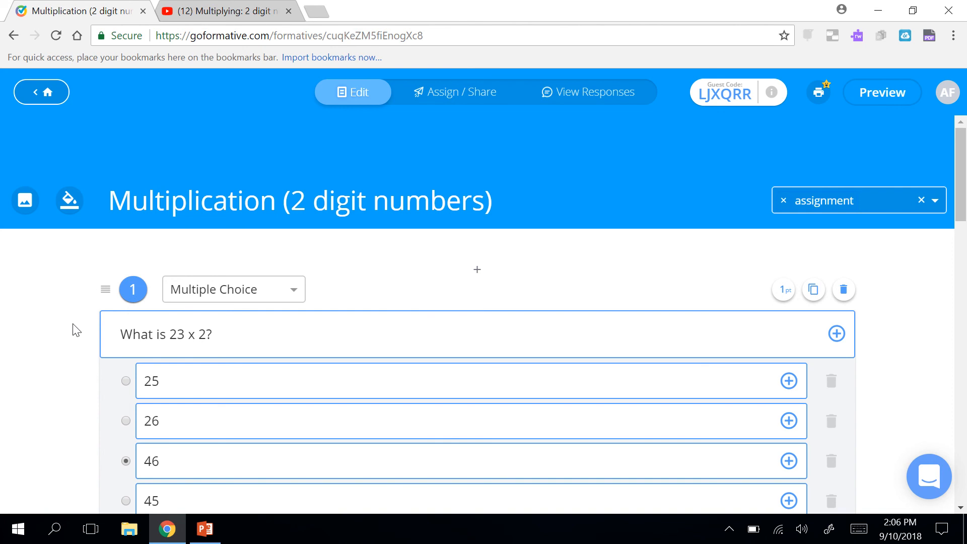
{"action": "scroll", "coordinate": [75, 330], "scroll_direction": "down", "scroll_amount": 18}
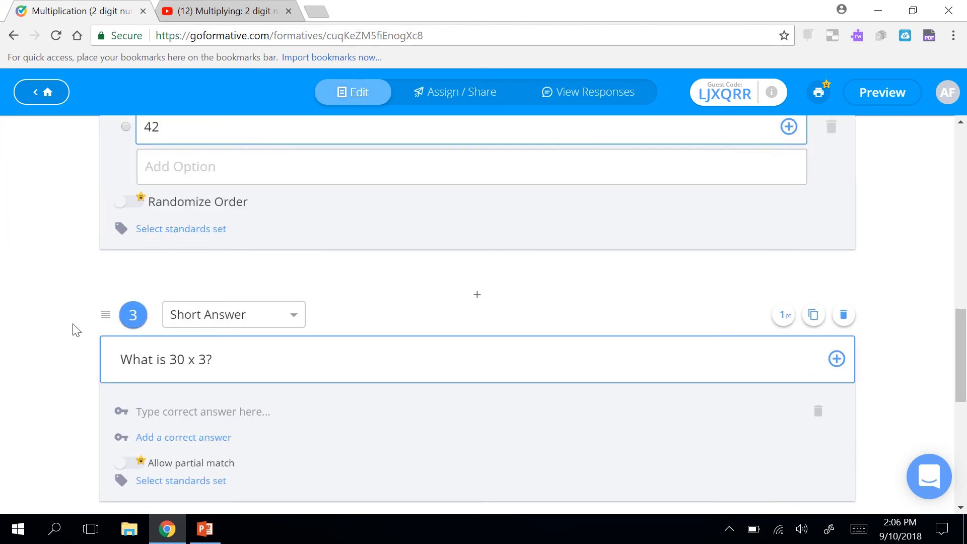
{"action": "scroll", "coordinate": [75, 330], "scroll_direction": "down", "scroll_amount": 2}
{"action": "scroll", "coordinate": [75, 331], "scroll_direction": "up", "scroll_amount": 16}
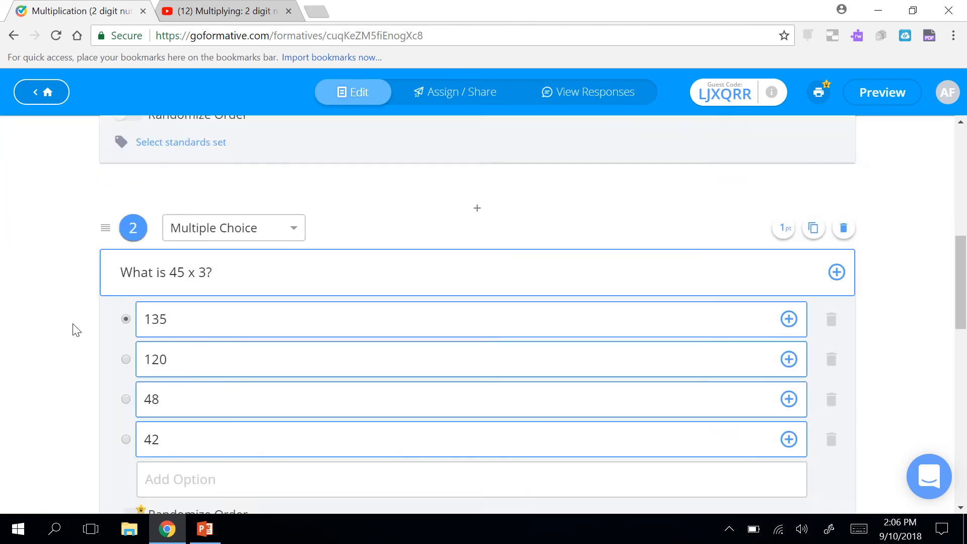
{"action": "scroll", "coordinate": [76, 330], "scroll_direction": "up", "scroll_amount": 4}
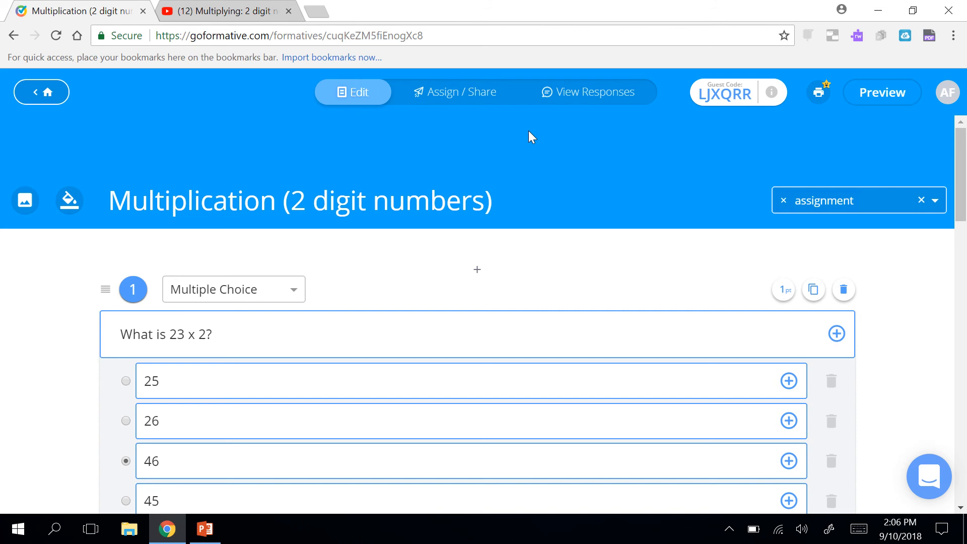
View the Multiplication responses and step through questions 1–4, ending on question 1's answers (46, 46, 45).
{"action": "left_click", "coordinate": [582, 100]}
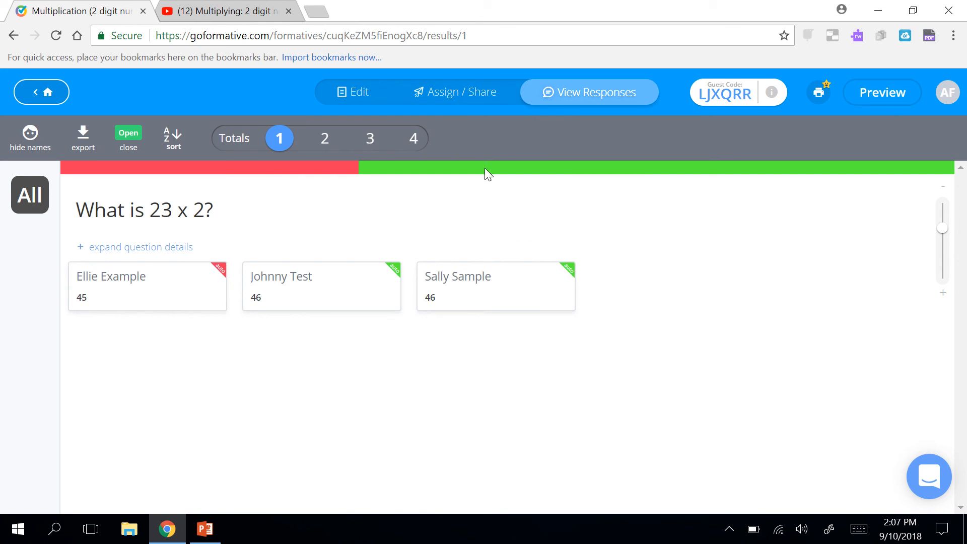
{"action": "left_click", "coordinate": [324, 141]}
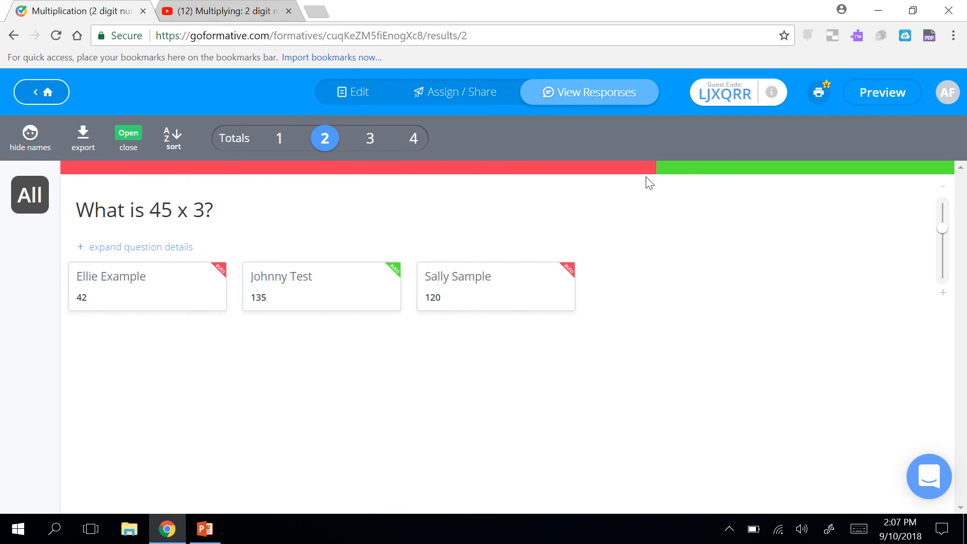
{"action": "left_click", "coordinate": [372, 140]}
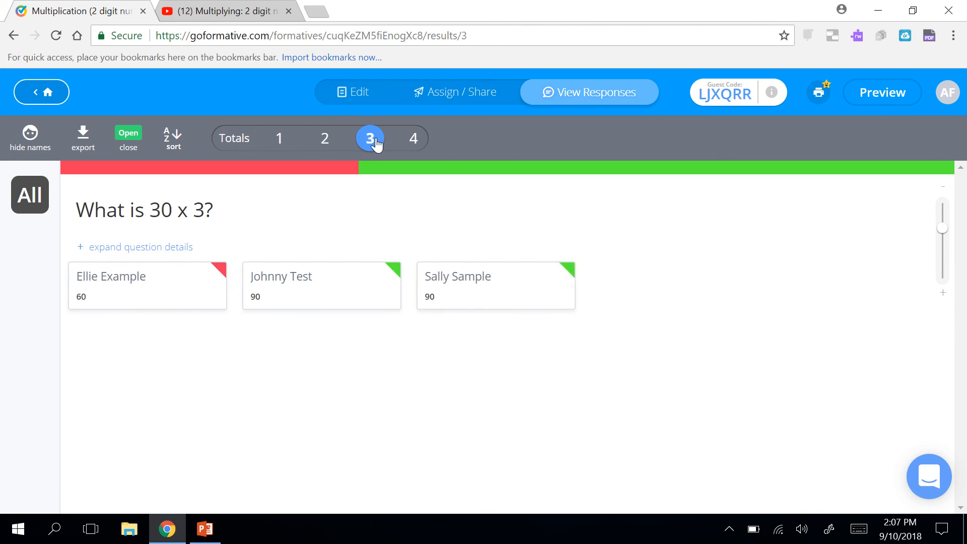
{"action": "left_click", "coordinate": [425, 146]}
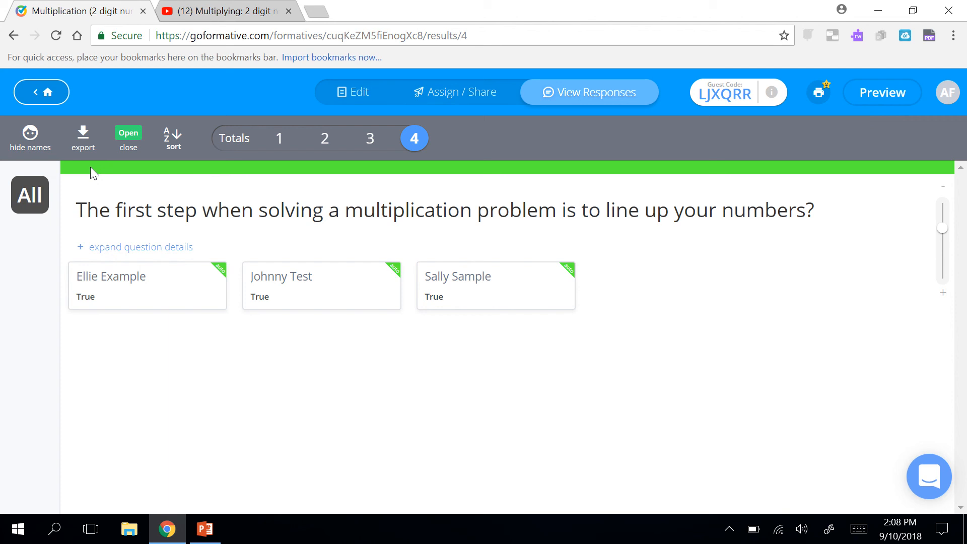
{"action": "left_click", "coordinate": [279, 139]}
{"action": "left_click", "coordinate": [324, 146]}
{"action": "left_click", "coordinate": [371, 143]}
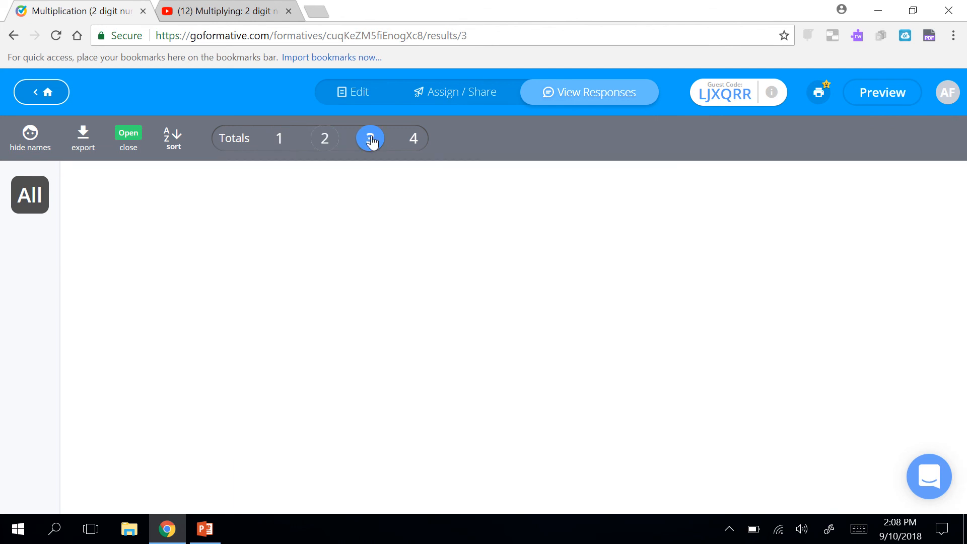
{"action": "left_click", "coordinate": [414, 141]}
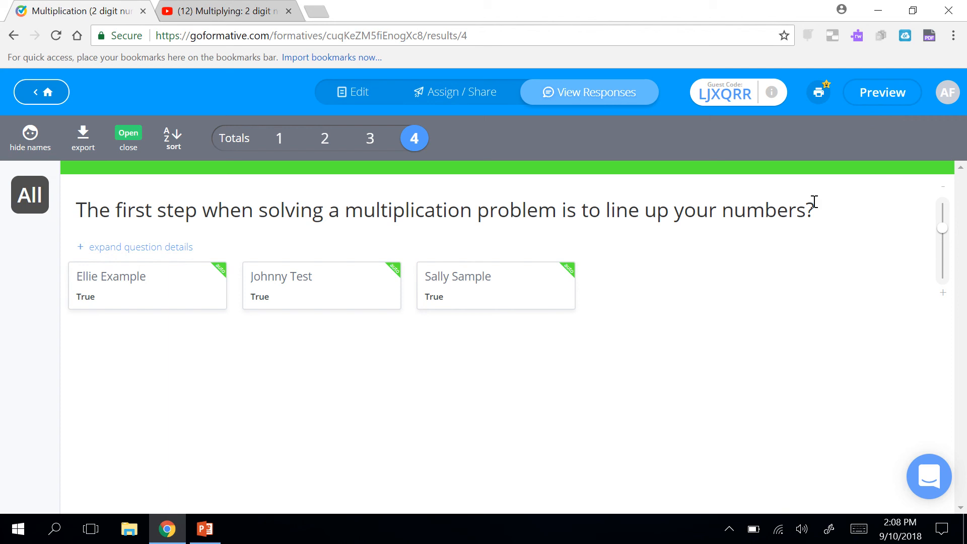
{"action": "left_click", "coordinate": [281, 142]}
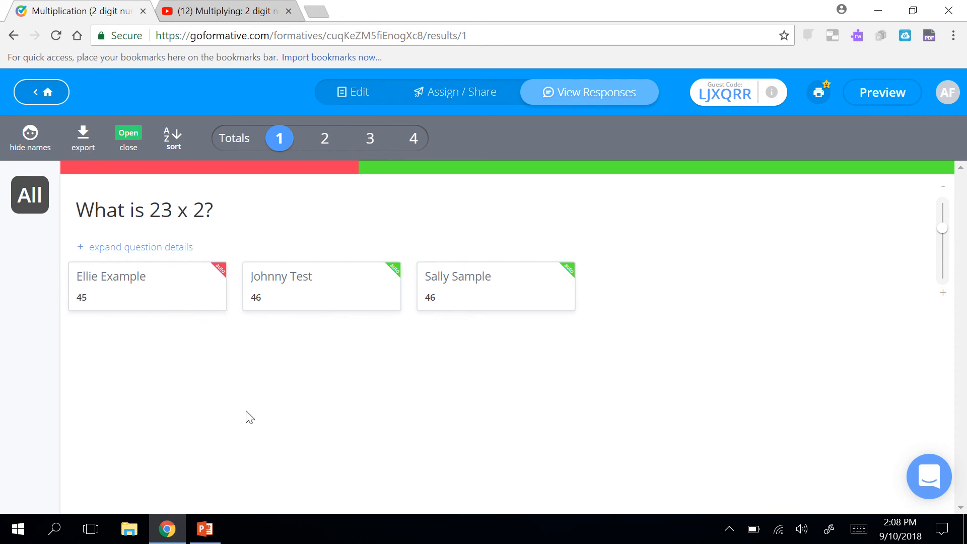
Show the Totals view of student scores (1/4, 3/4, 4/4) with names hidden.
{"action": "left_click", "coordinate": [239, 146]}
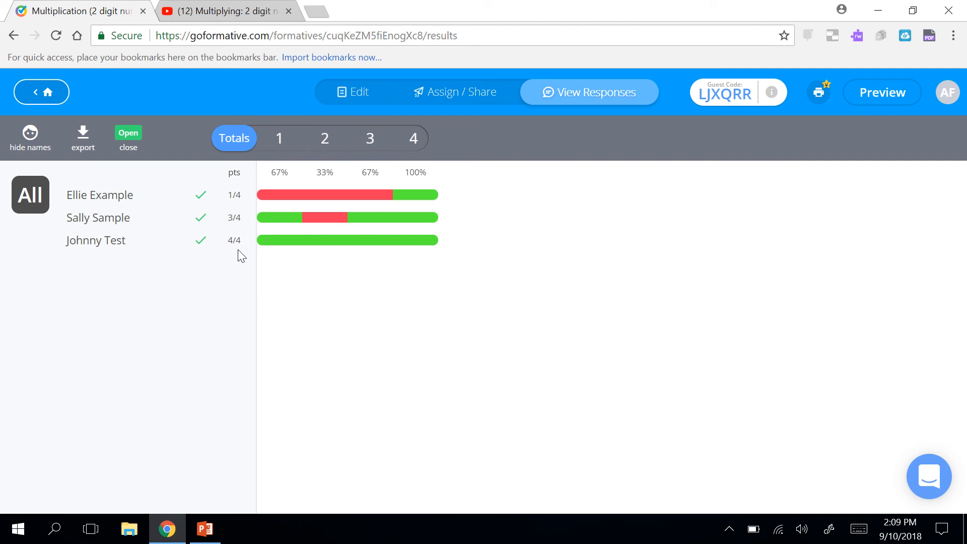
{"action": "left_click", "coordinate": [31, 151]}
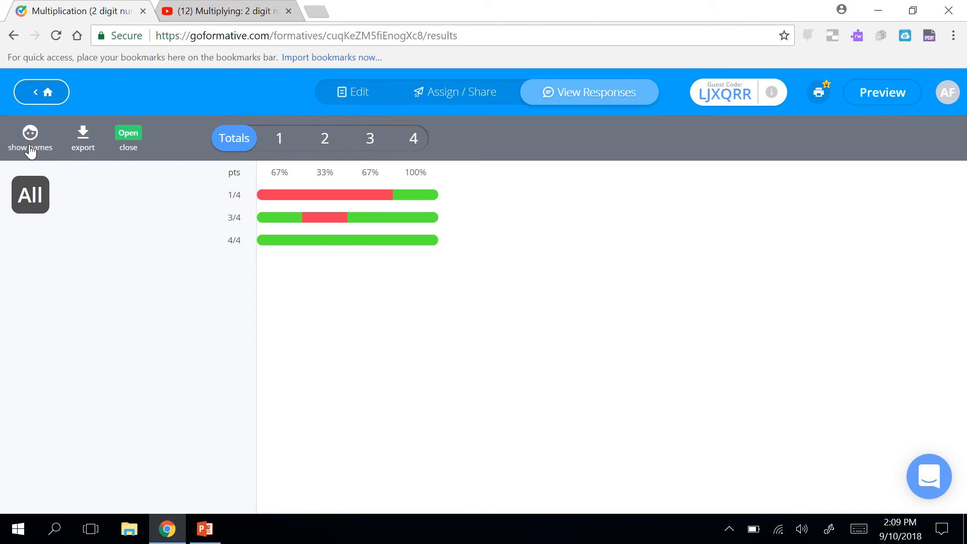
Check the anonymous answers to questions 1, 3, 2 and 4, then show names beside each student's total score.
{"action": "left_click", "coordinate": [280, 139]}
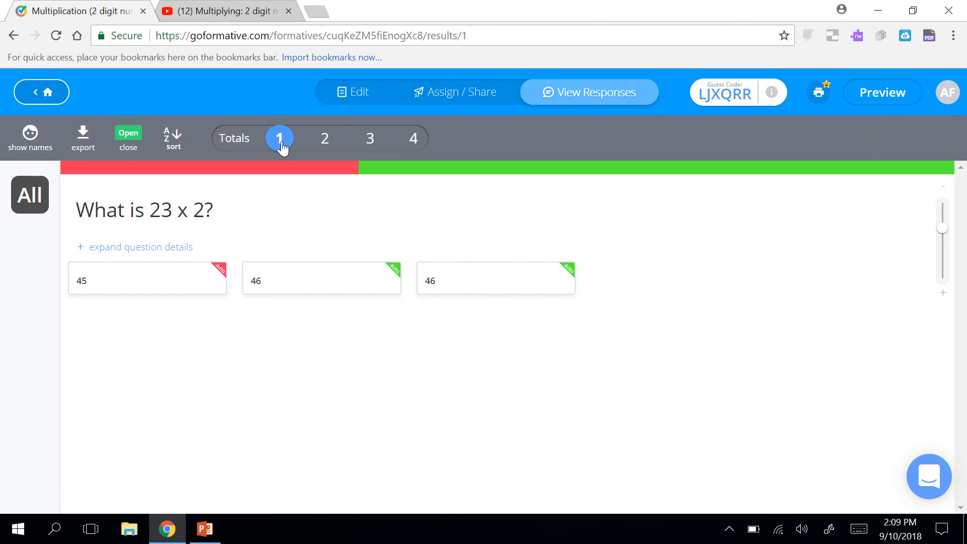
{"action": "left_click", "coordinate": [370, 145]}
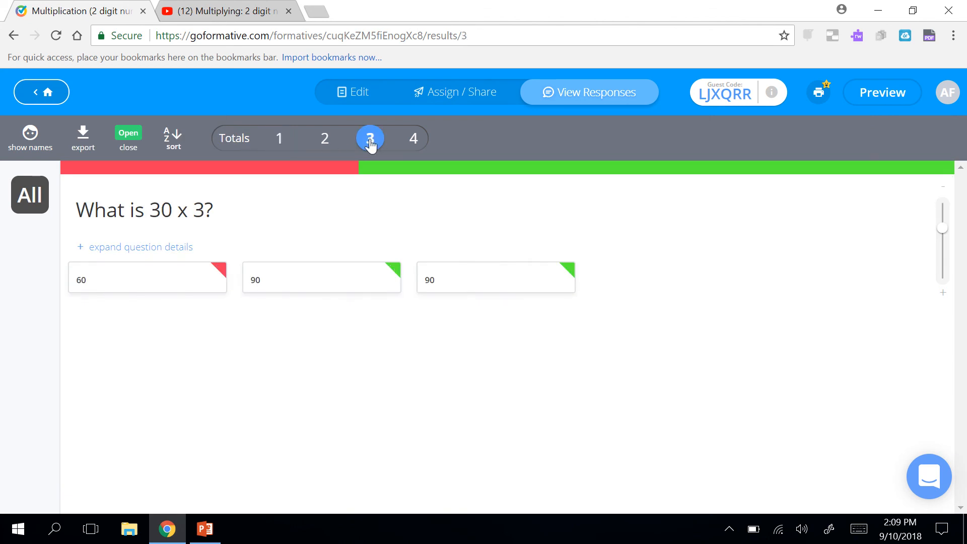
{"action": "left_click", "coordinate": [320, 144]}
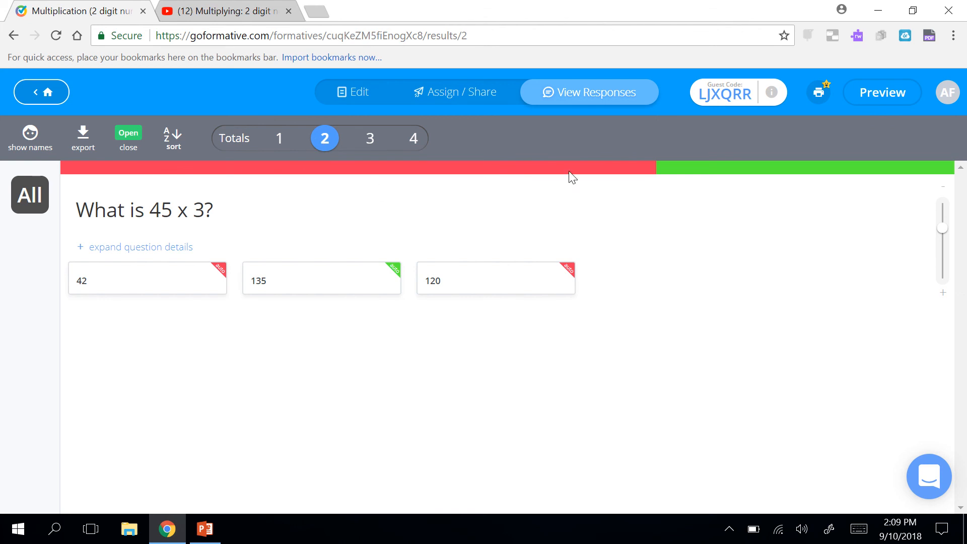
{"action": "left_click", "coordinate": [416, 138]}
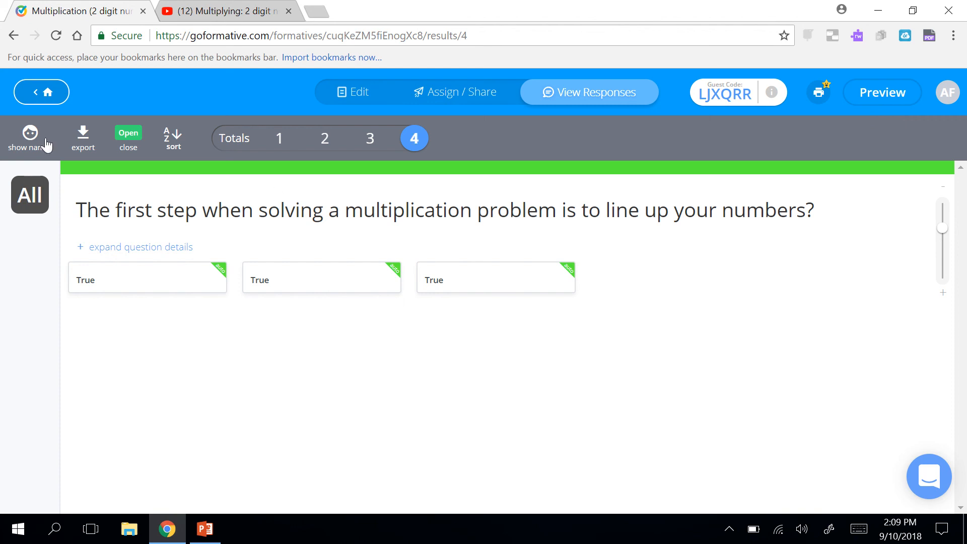
{"action": "left_click", "coordinate": [234, 139]}
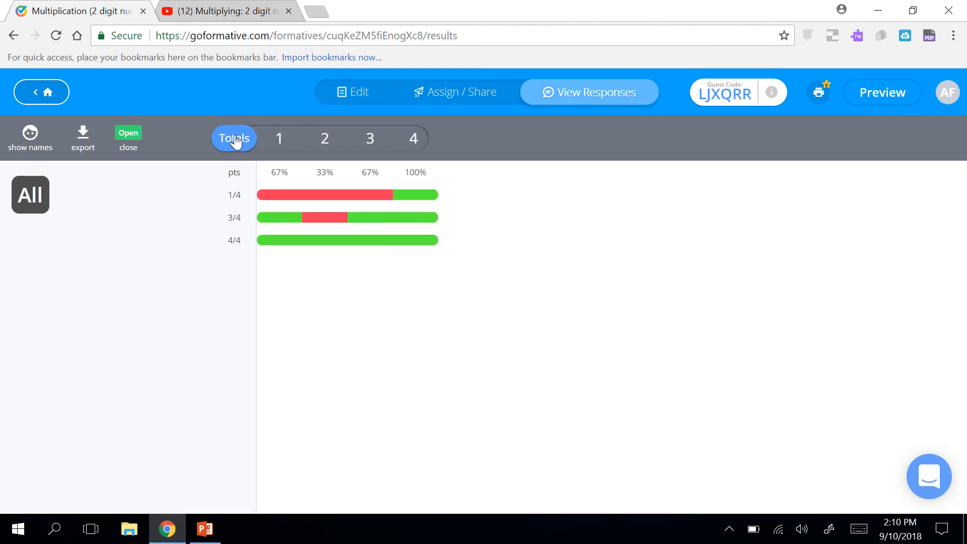
{"action": "left_click", "coordinate": [30, 141]}
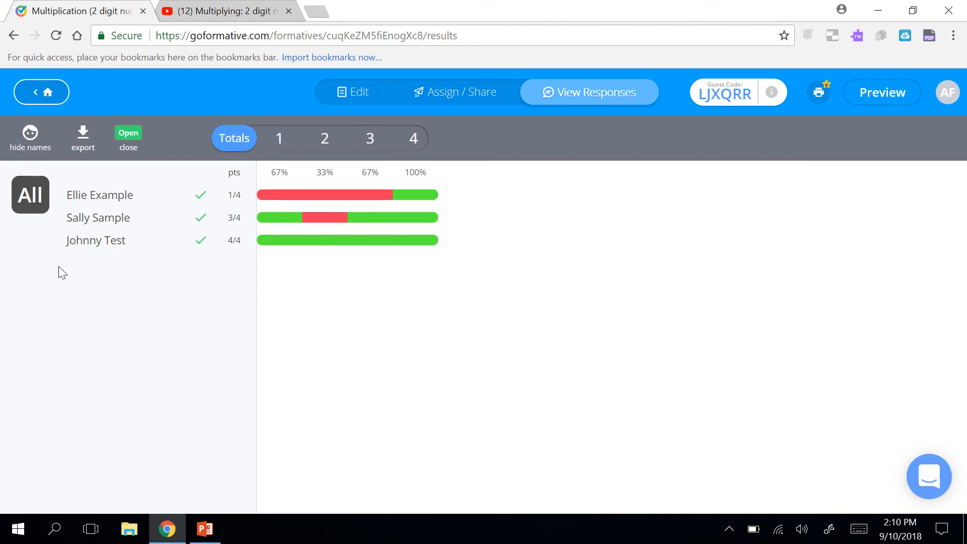
{"action": "left_click", "coordinate": [83, 143]}
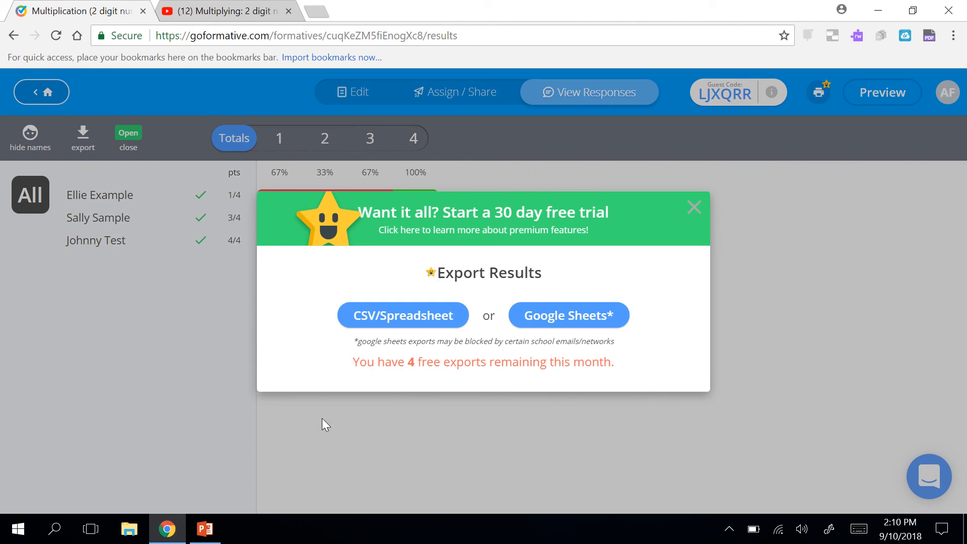
{"action": "left_click", "coordinate": [695, 208]}
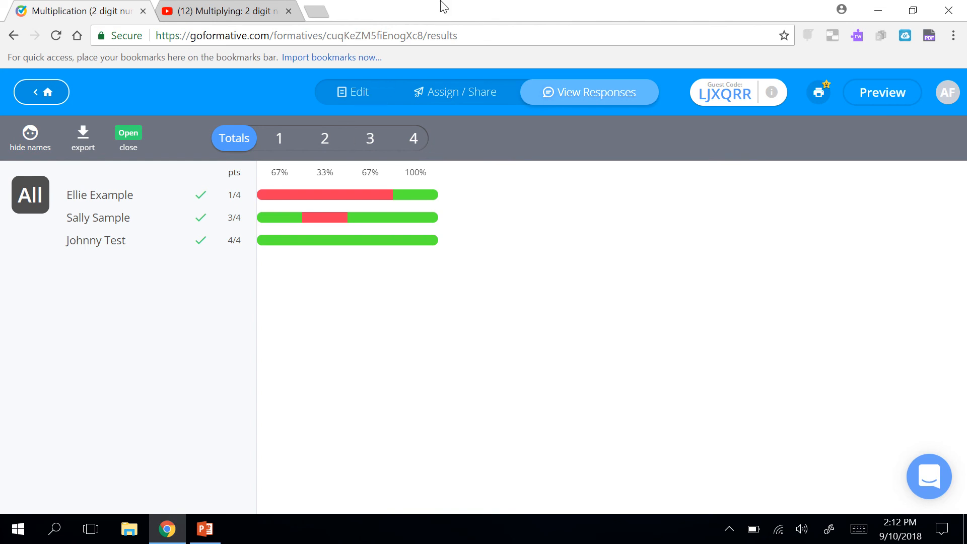
{"action": "mouse_move", "coordinate": [442, 5]}
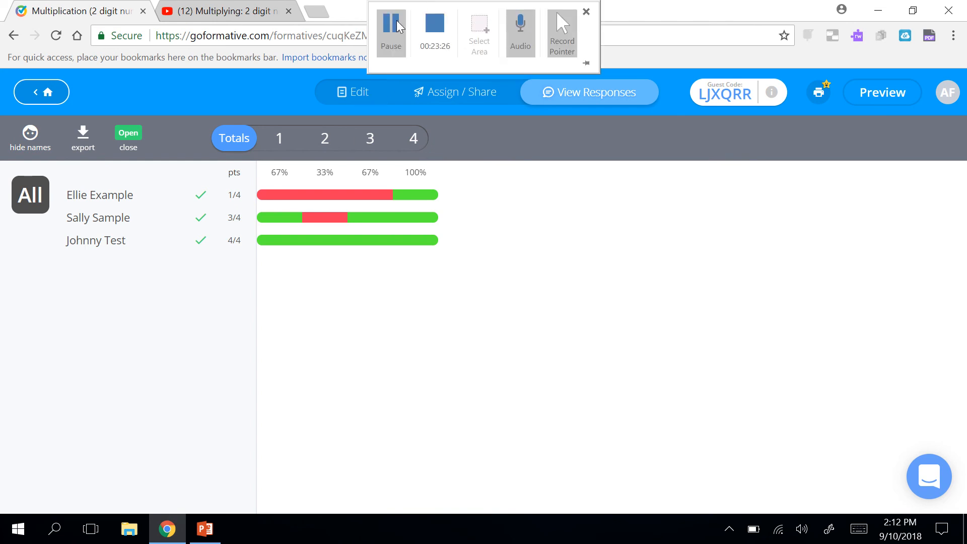